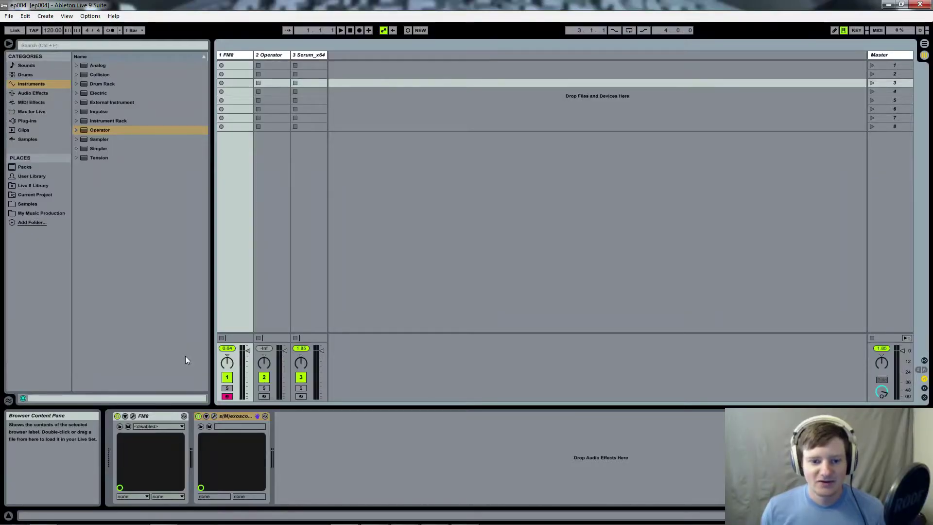
Step: Open the FM8 editor on the first track and route operator E to modulate operator F in the FM matrix
click(132, 416)
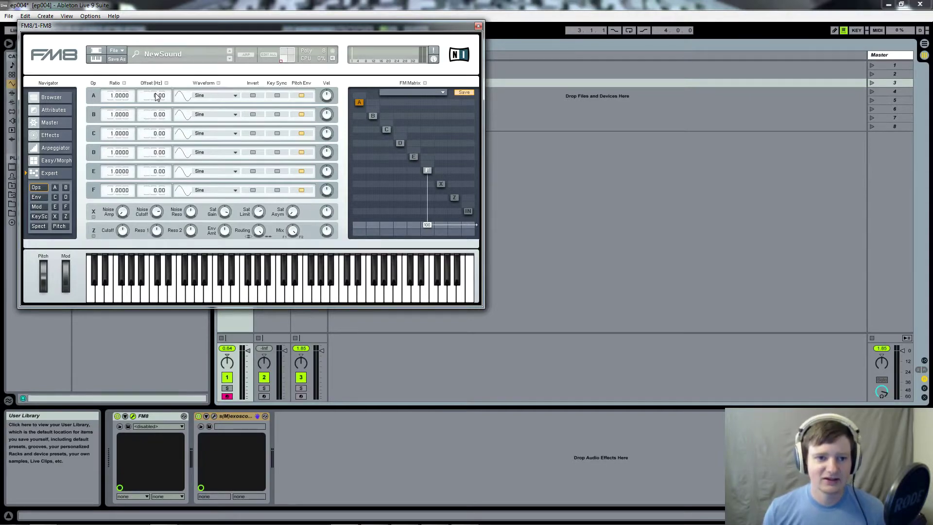
click(222, 96)
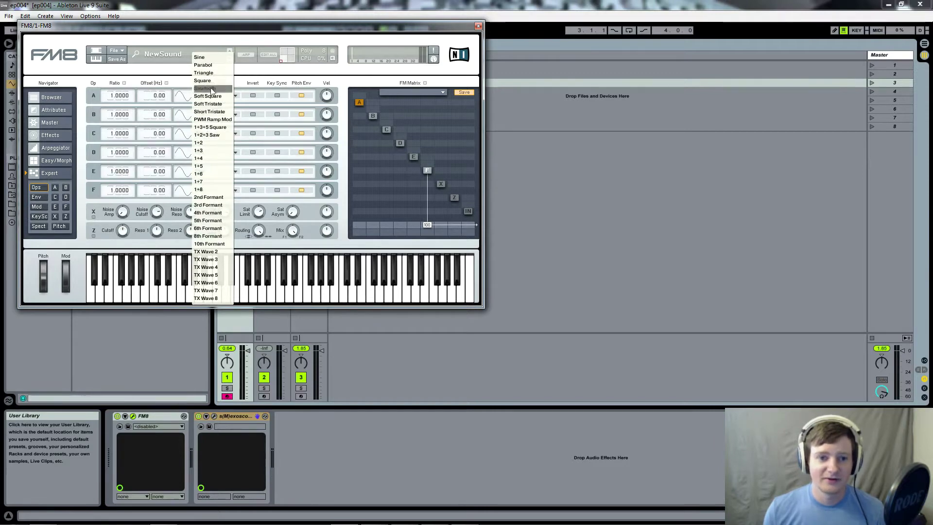
click(248, 72)
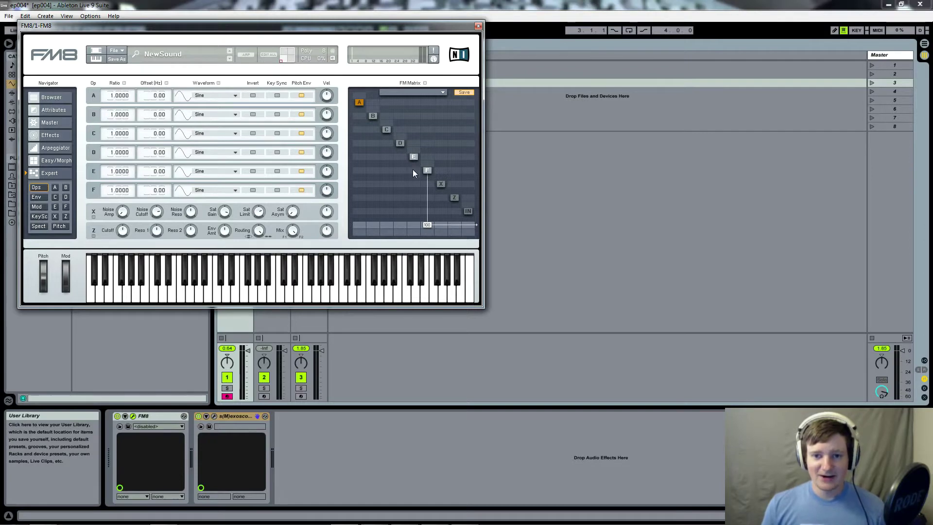
drag(413, 172, 418, 156)
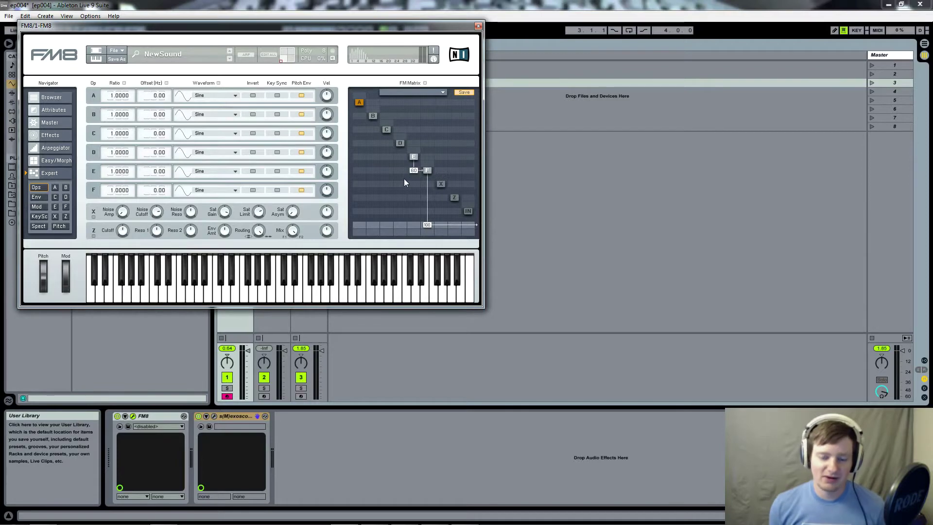
Step: Switch to the FM image in Windows Photo Viewer, examine how the waveform changes with modulation amount, and close it
key(alt+Tab)
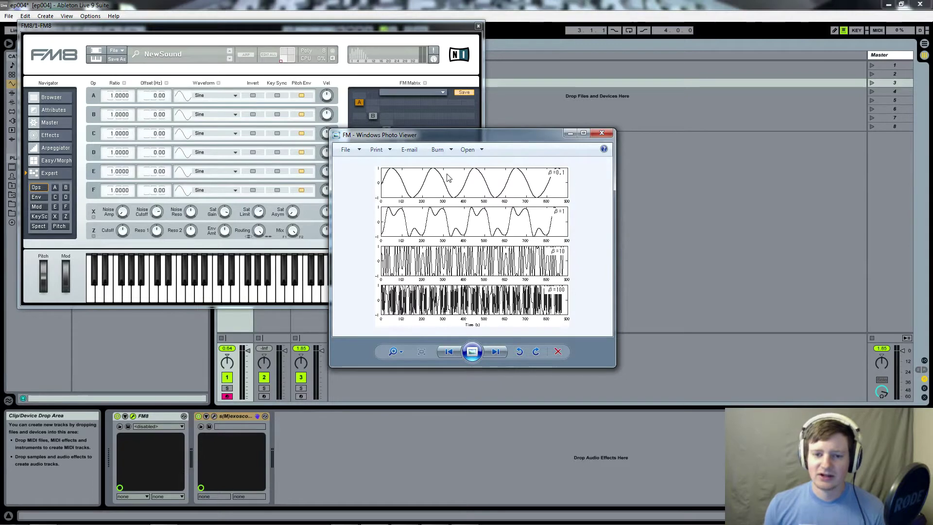
drag(445, 136, 625, 123)
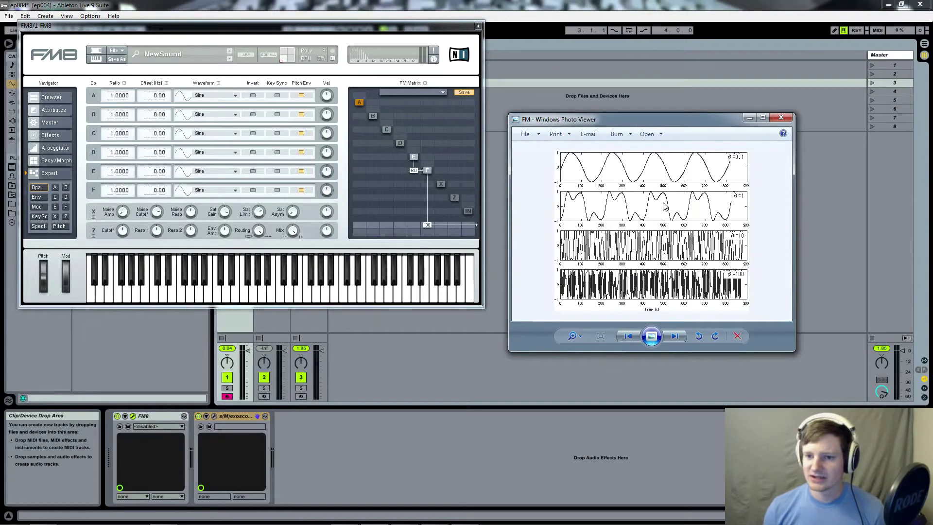
click(780, 118)
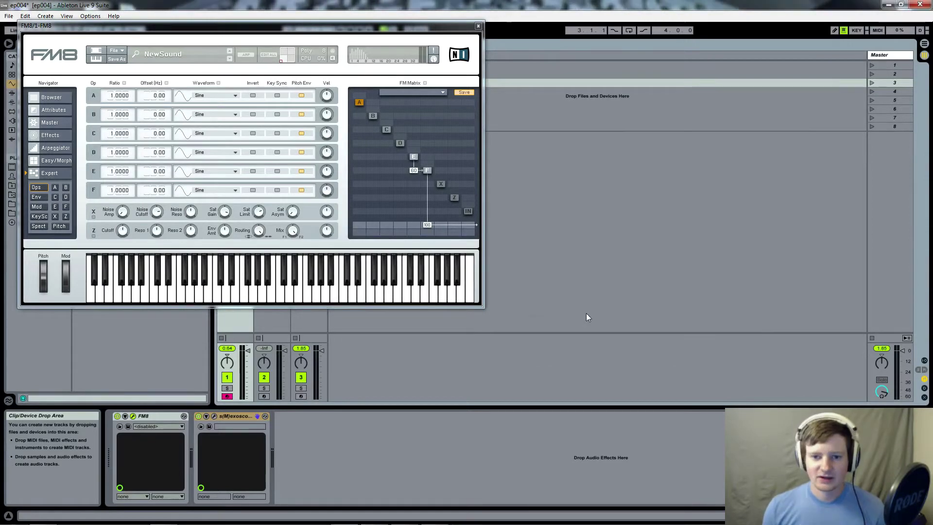
Step: Remove operator E's modulation of F and open the s(M)exoscope to examine F's plain sine, freezing and releasing the trace
click(415, 157)
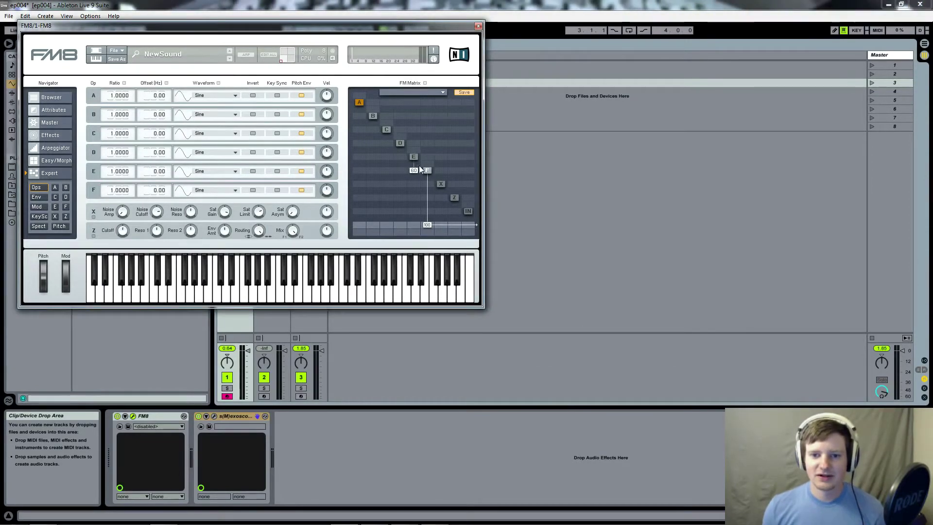
click(214, 416)
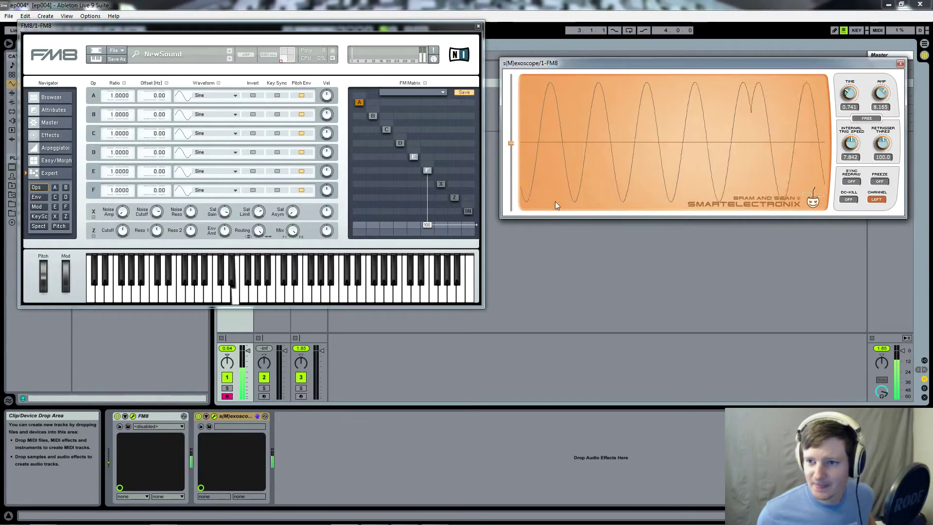
click(880, 181)
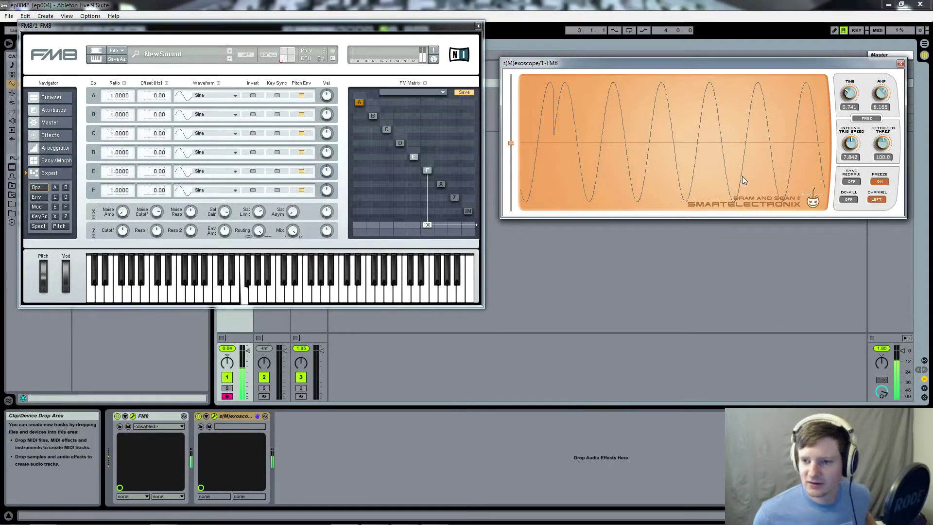
click(885, 181)
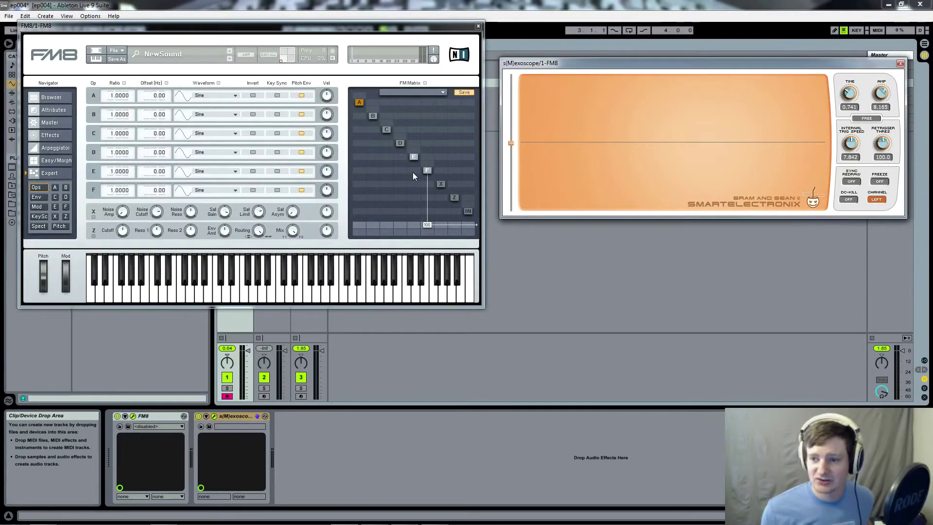
Step: Modulate operator F with operator E at 57 and freeze the resulting trace on the oscilloscope
drag(412, 172, 419, 149)
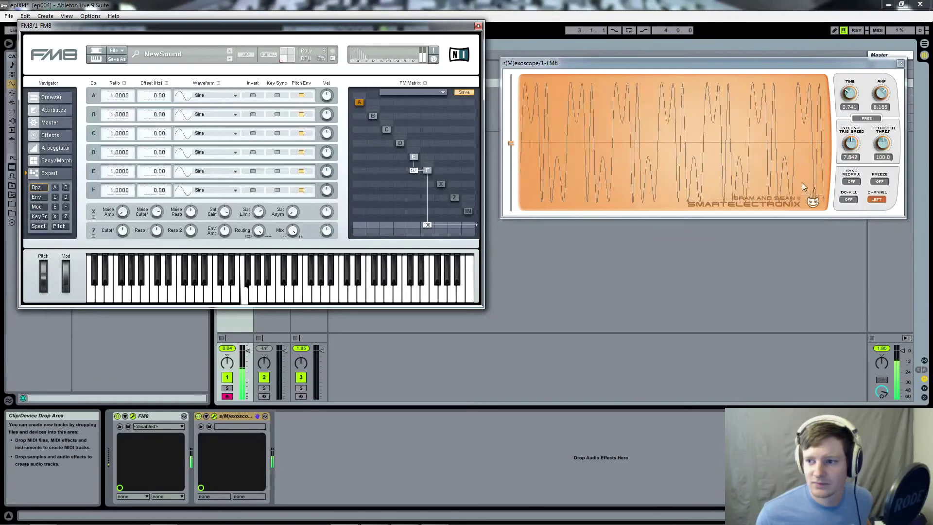
click(880, 182)
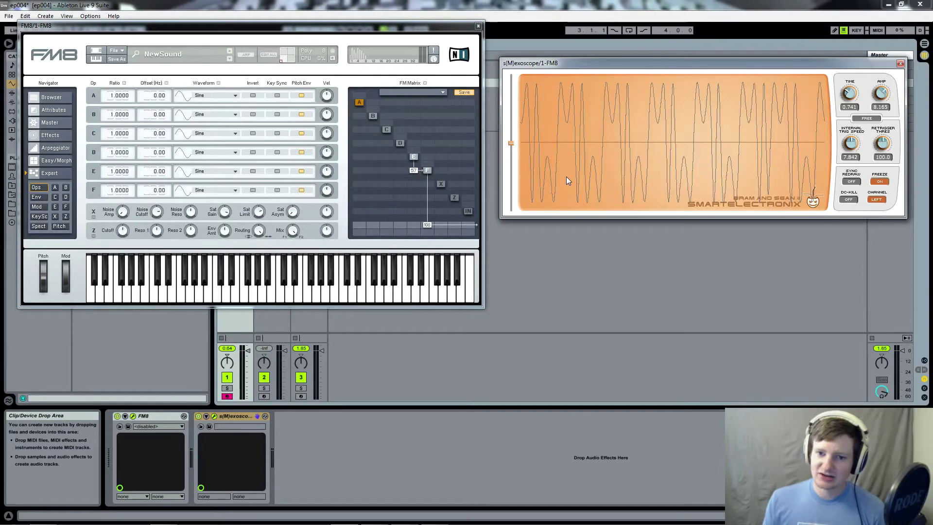
Step: Try E's modulation of F at 100 and at 34, playing a note and freezing the oscilloscope trace at 34
drag(421, 171, 422, 114)
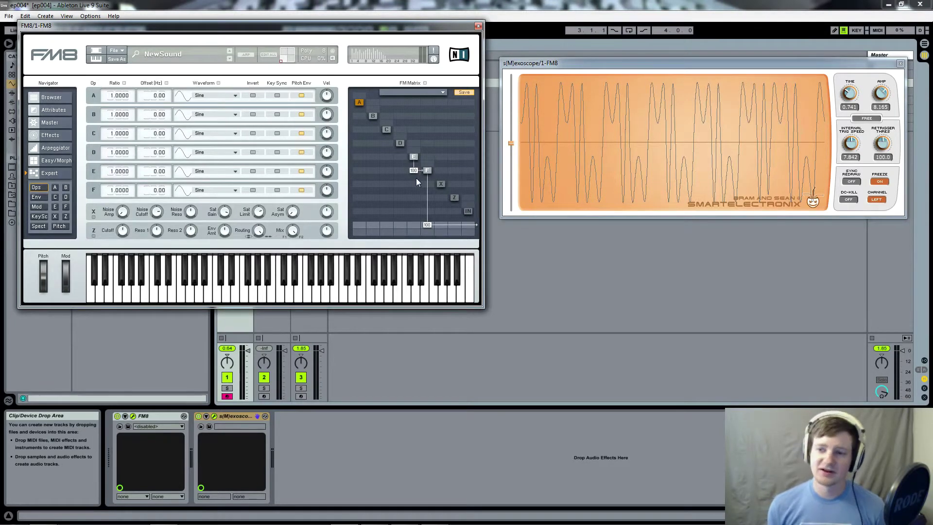
drag(417, 173, 411, 197)
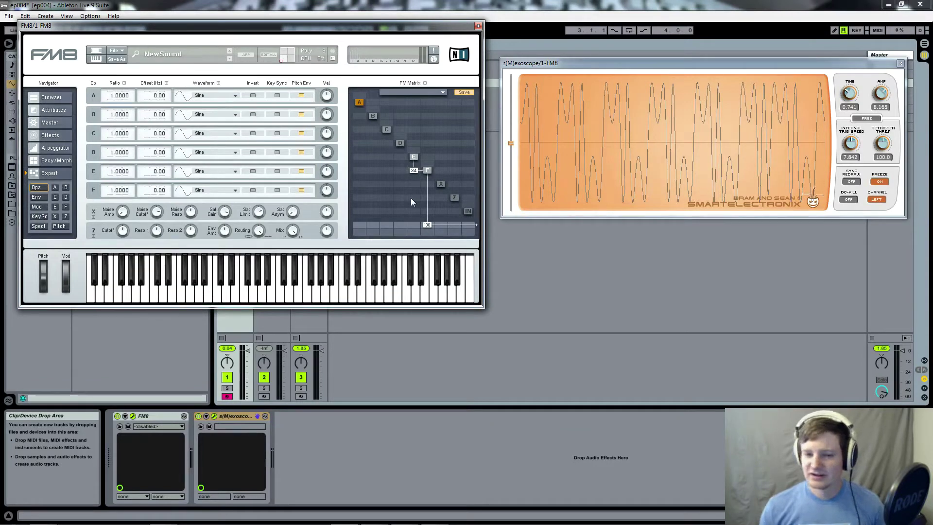
click(880, 181)
key(a)
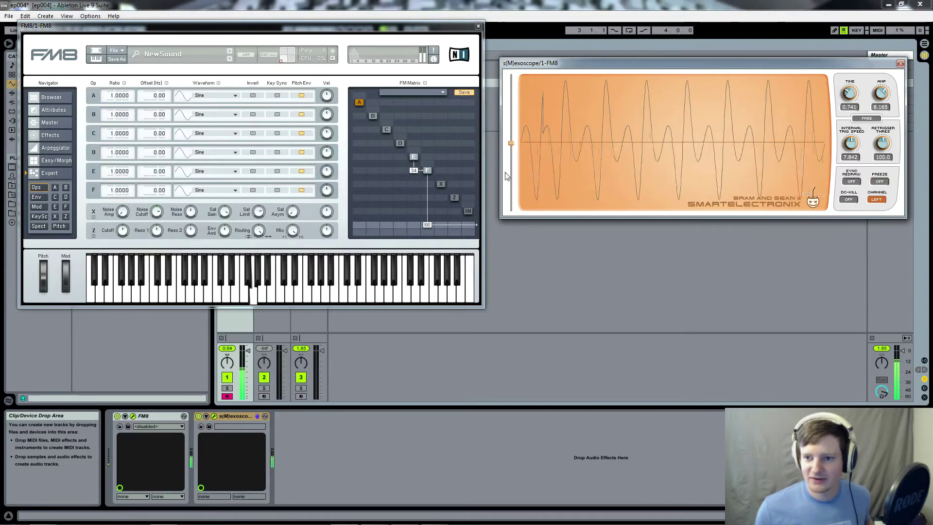
click(879, 181)
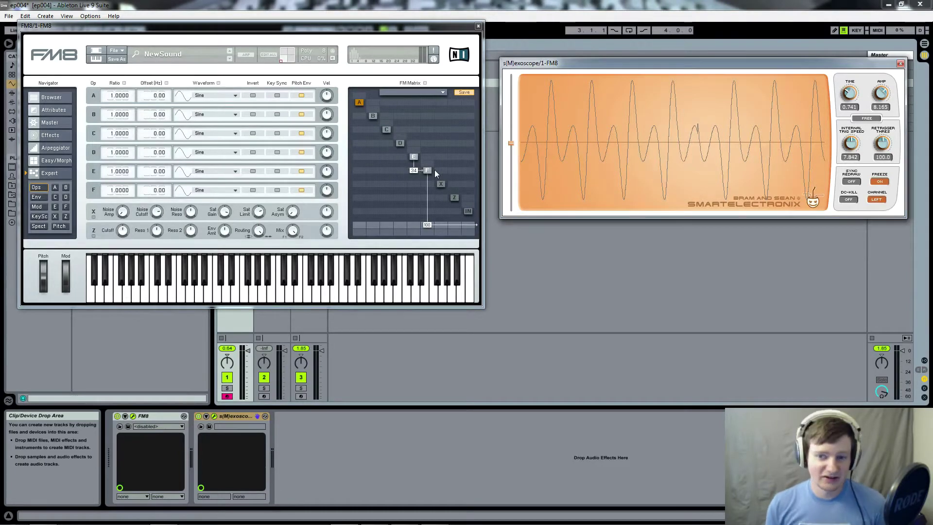
click(880, 181)
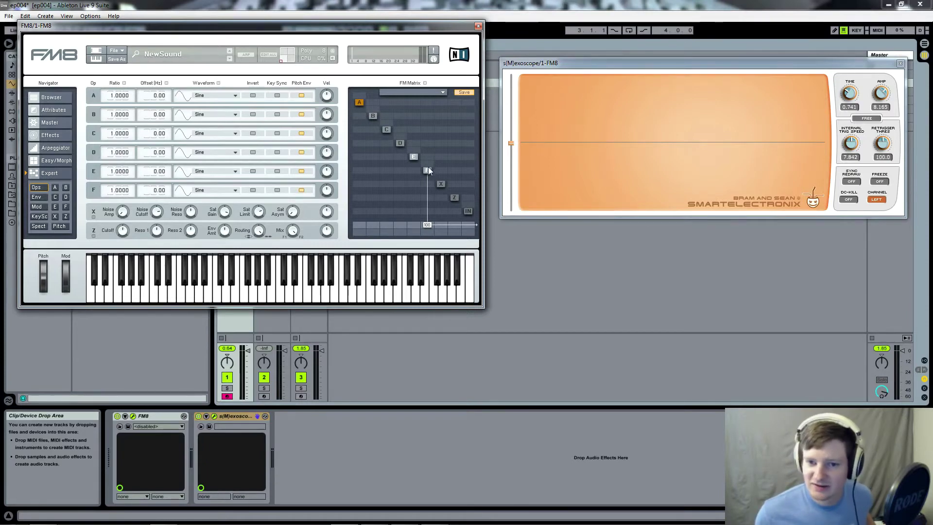
Step: Try feeding operator F back into itself at 53, reset it, and vary the feedback while playing a note
drag(431, 154, 433, 145)
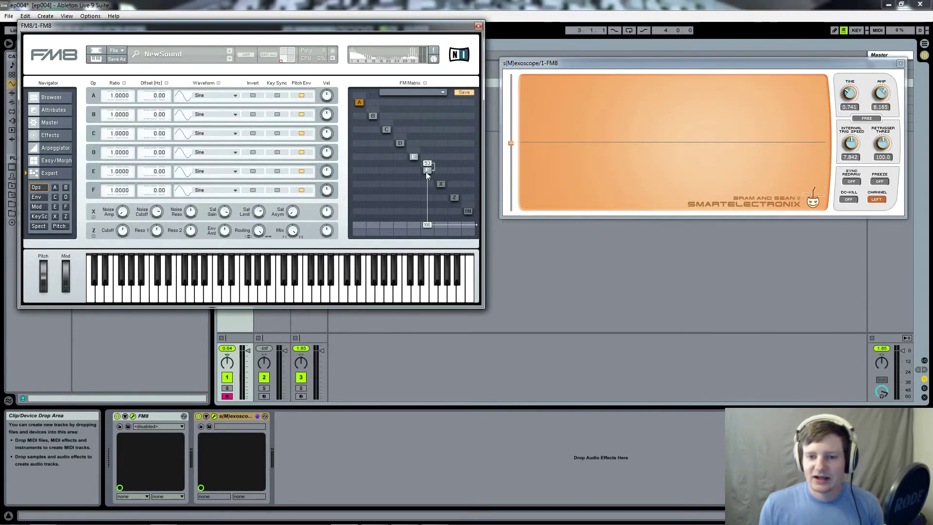
drag(428, 164, 427, 182)
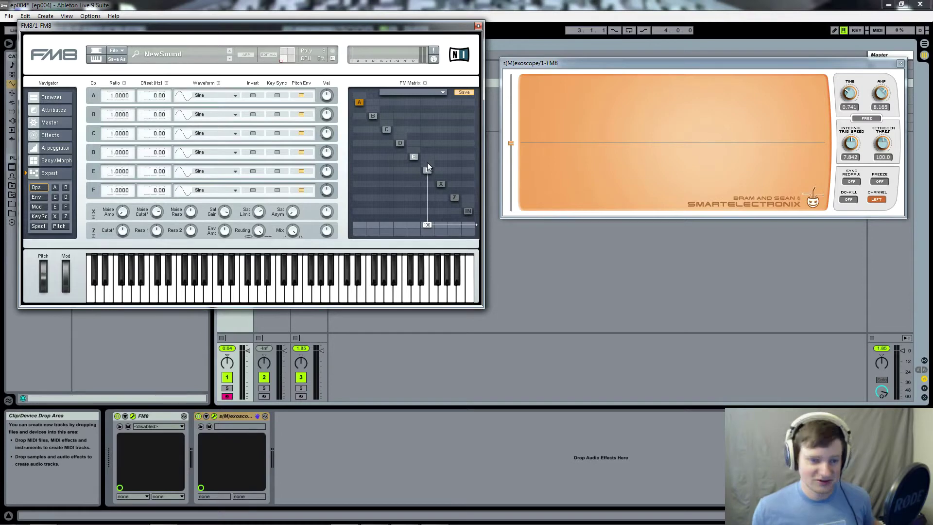
key(f)
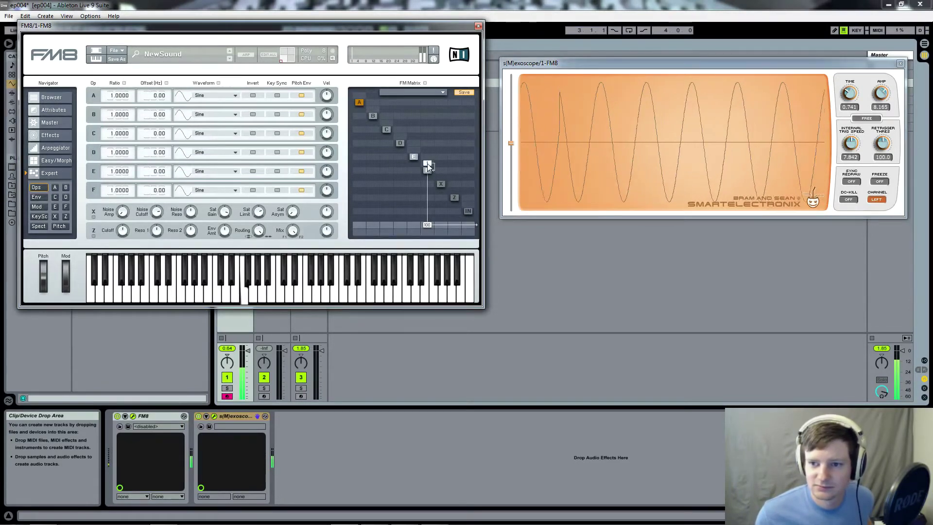
mouse_move(429, 159)
mouse_down()
mouse_move(429, 110)
mouse_move(427, 164)
mouse_up()
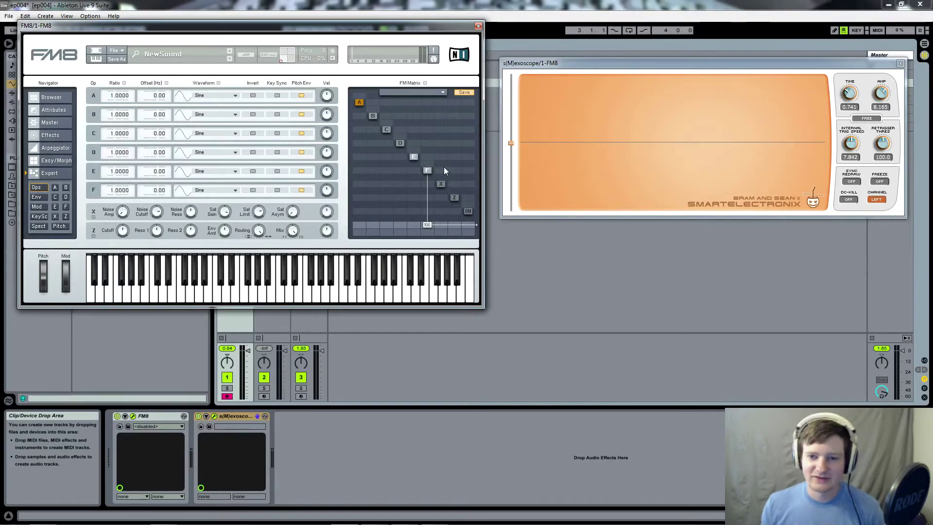
Step: Try operator F with the Sawtooth waveform and raise its self-feedback for comparison
click(209, 171)
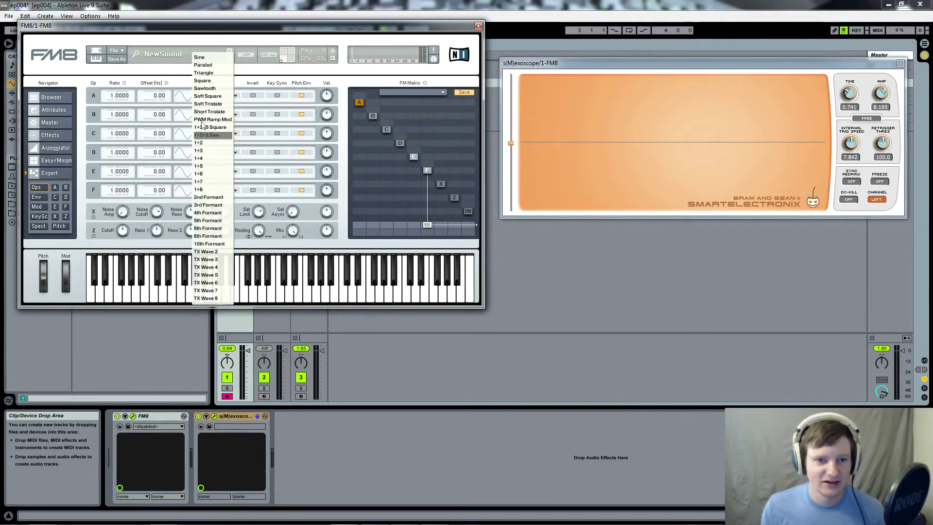
click(206, 88)
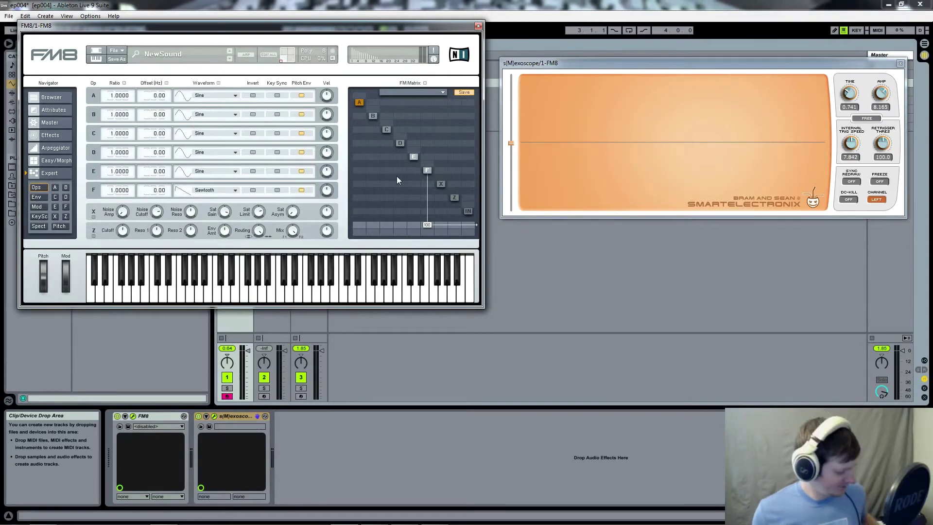
mouse_move(430, 162)
mouse_down()
mouse_move(438, 116)
mouse_move(445, 155)
mouse_up()
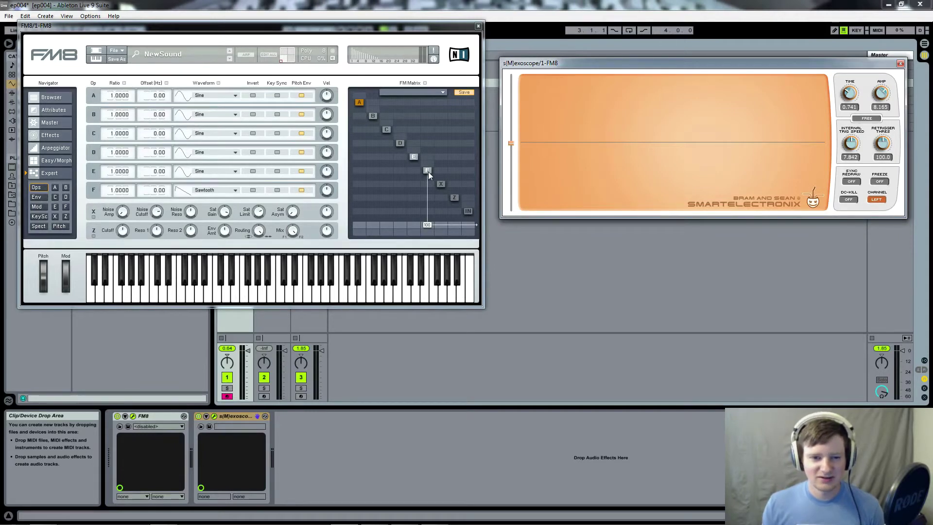
Step: Return operator F to the Sine waveform and modulate it with E at 41, briefly freezing the oscilloscope trace to examine it
click(209, 96)
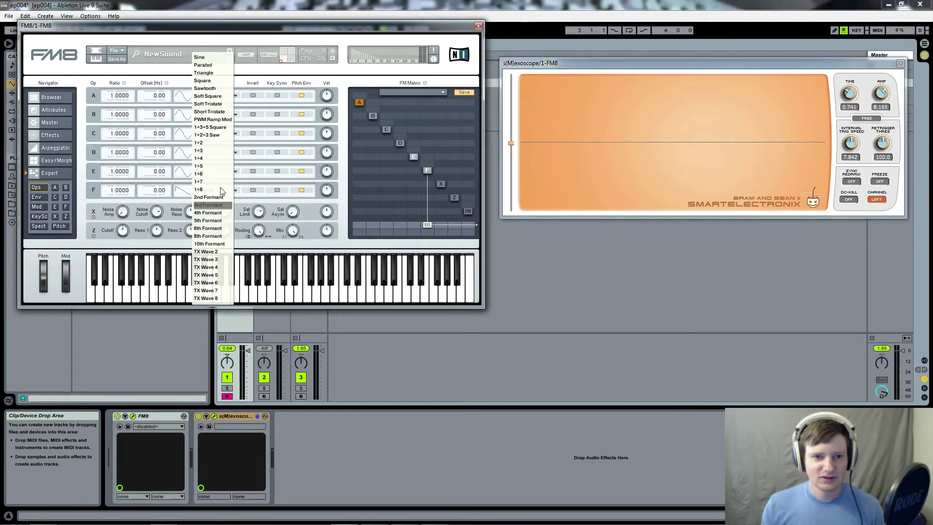
click(211, 59)
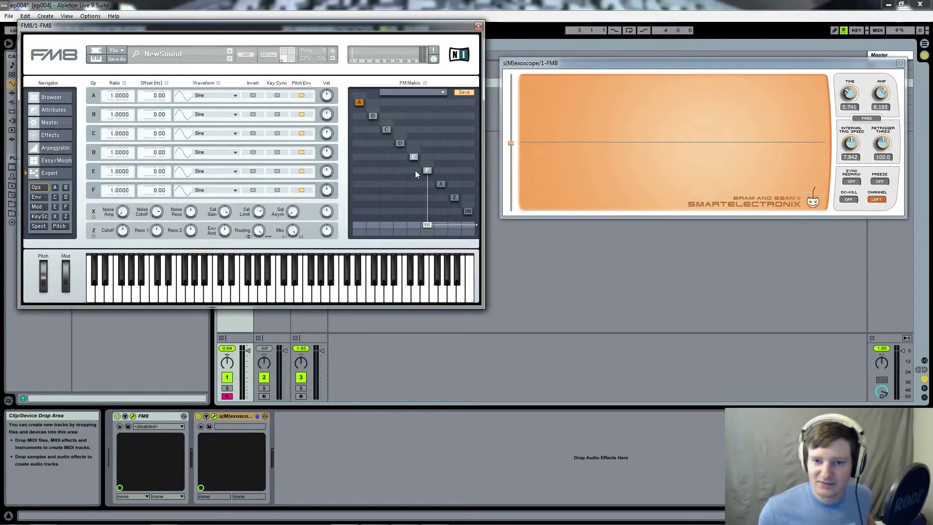
mouse_move(416, 170)
mouse_down()
mouse_move(421, 145)
mouse_move(419, 153)
mouse_up()
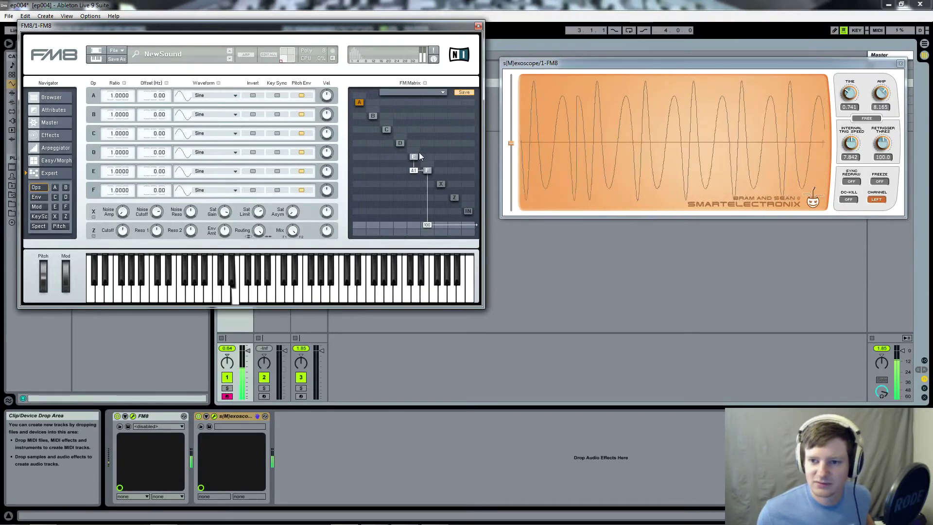
click(880, 182)
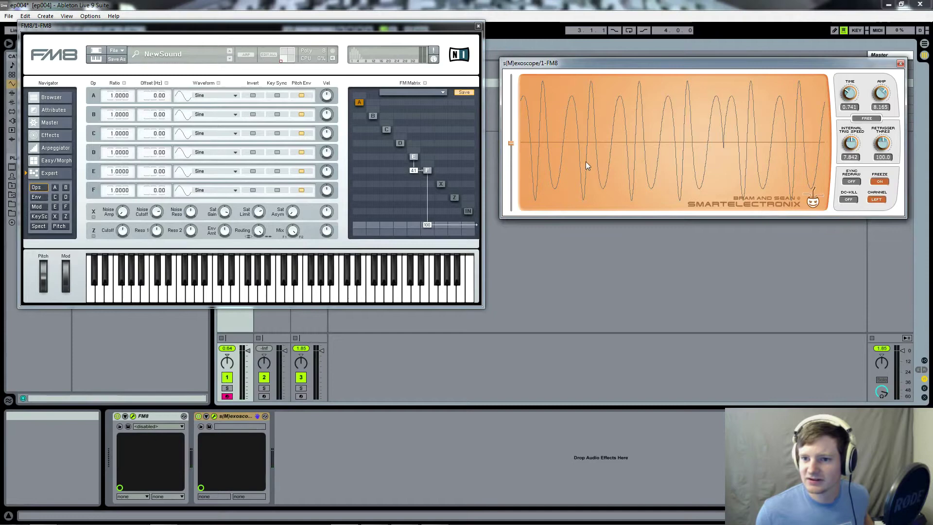
click(881, 182)
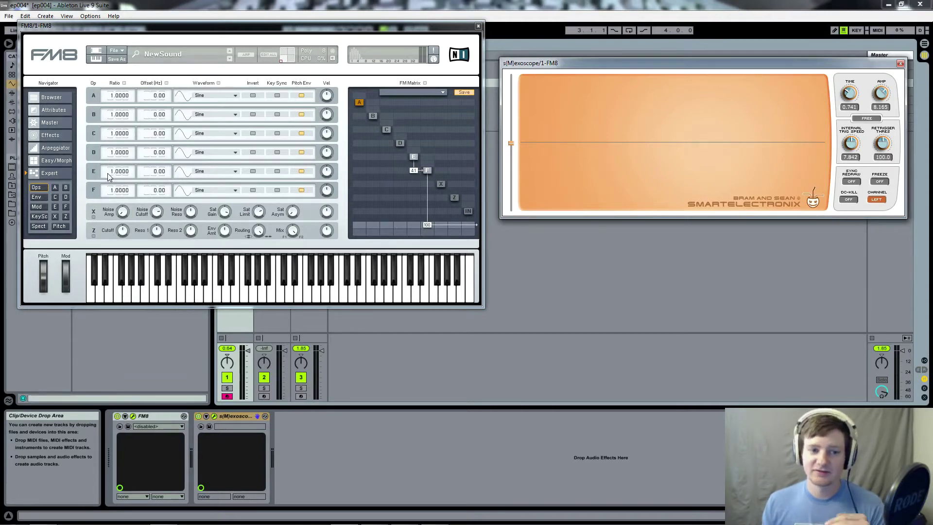
Step: Try operator E's ratio at 64 and reset it to 1
drag(108, 176, 107, 106)
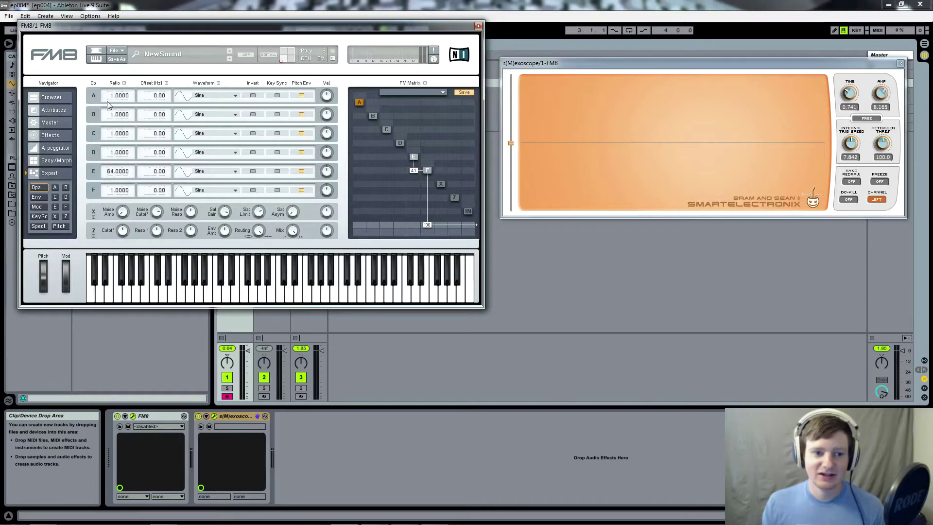
scroll(110, 175, up, 8)
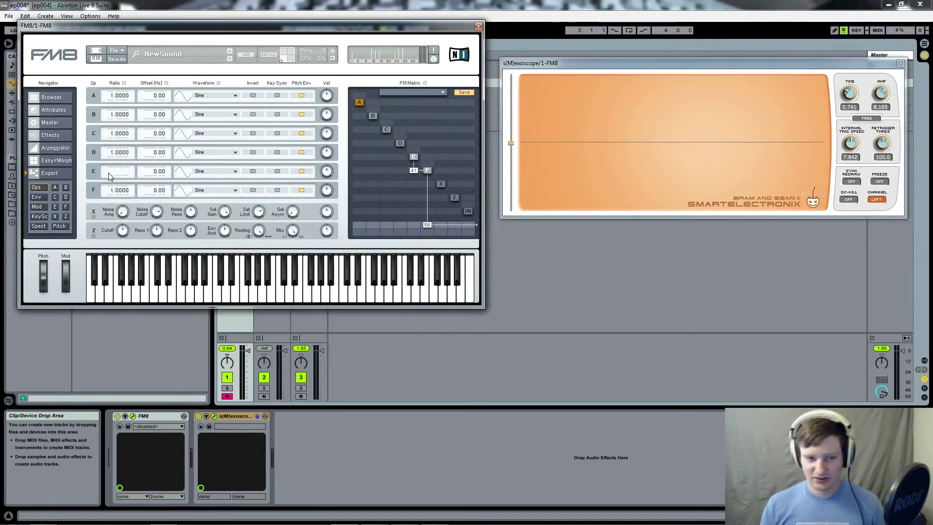
text(1)
key(Return)
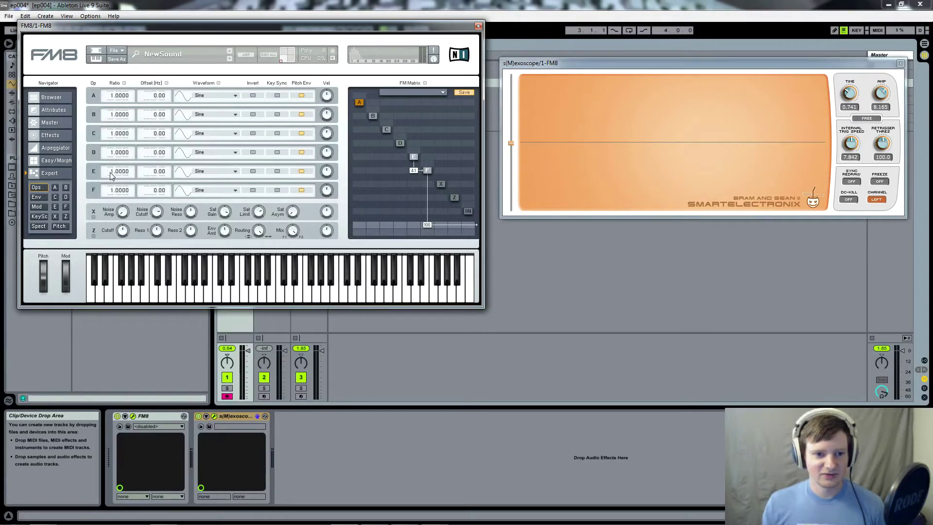
Step: Set operator E's ratio to 2 and play a note to view the waveform on the oscilloscope
double_click(111, 173)
text(2)
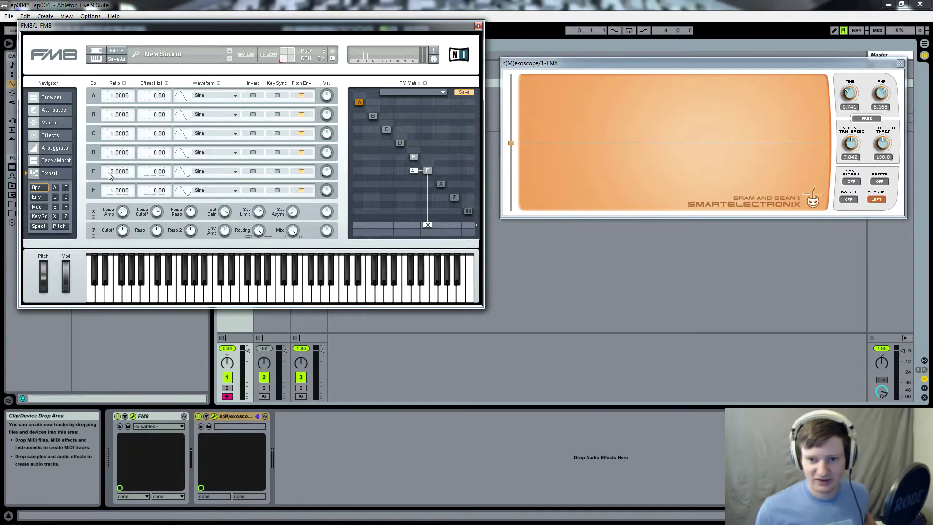
text(a)
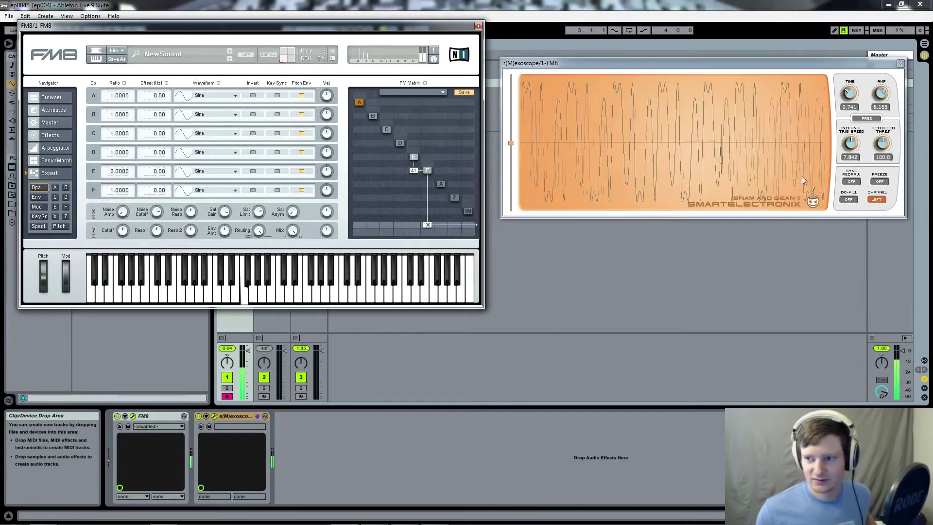
Step: Freeze the oscilloscope trace to examine the waveform with operator E at ratio 2, and release it
click(879, 181)
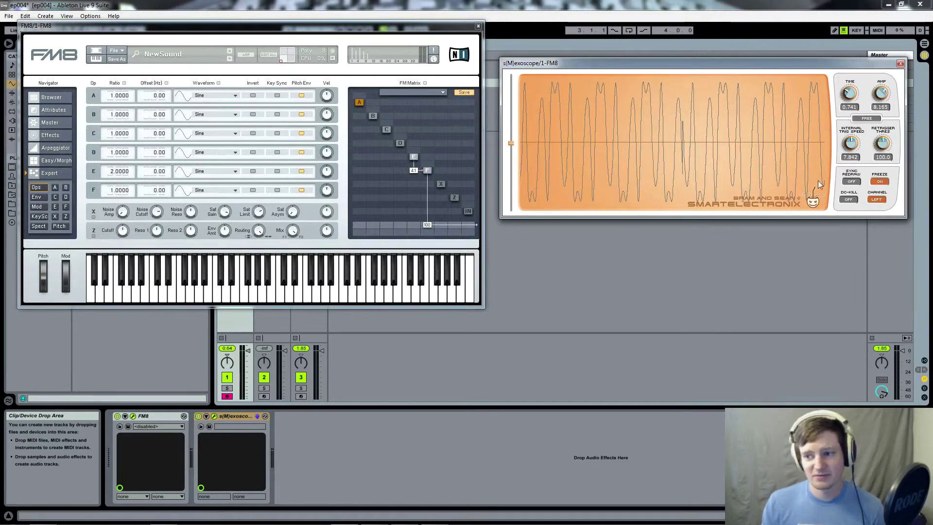
click(880, 182)
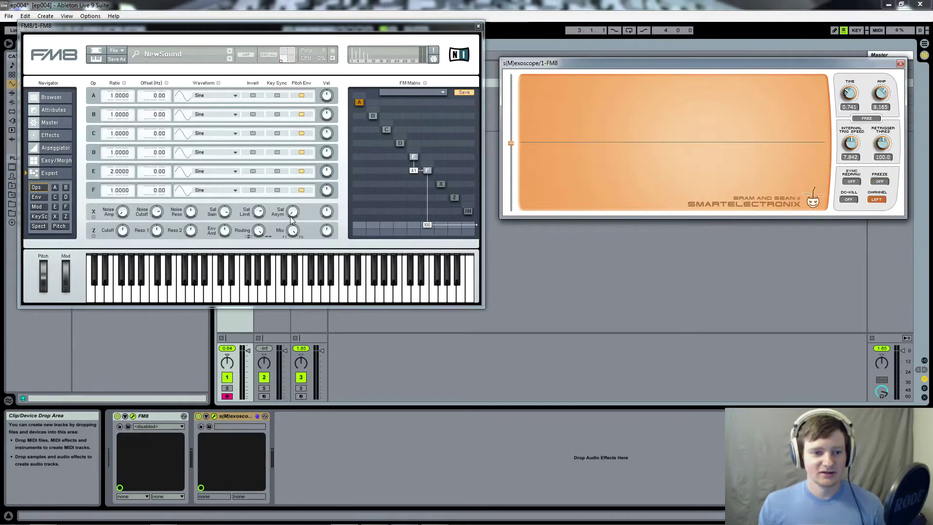
Step: Try a higher ratio for operator E, freeze the oscilloscope trace to examine the waveform, and release it
click(110, 174)
scroll(110, 175, down, 2)
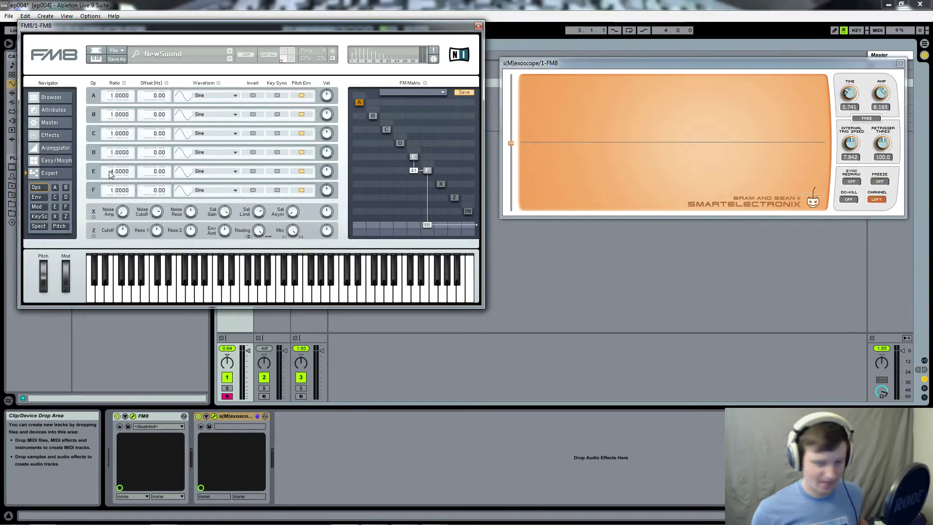
scroll(109, 175, up, 3)
click(880, 182)
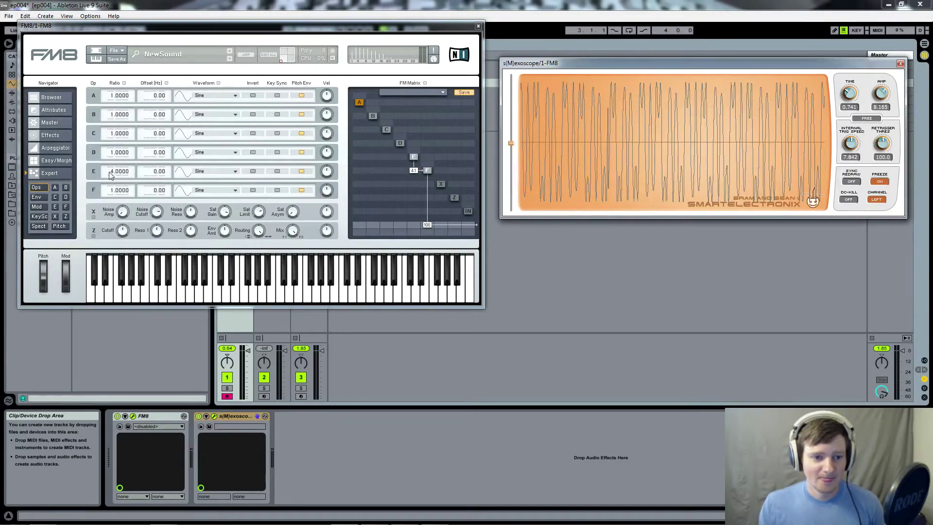
drag(108, 173, 107, 171)
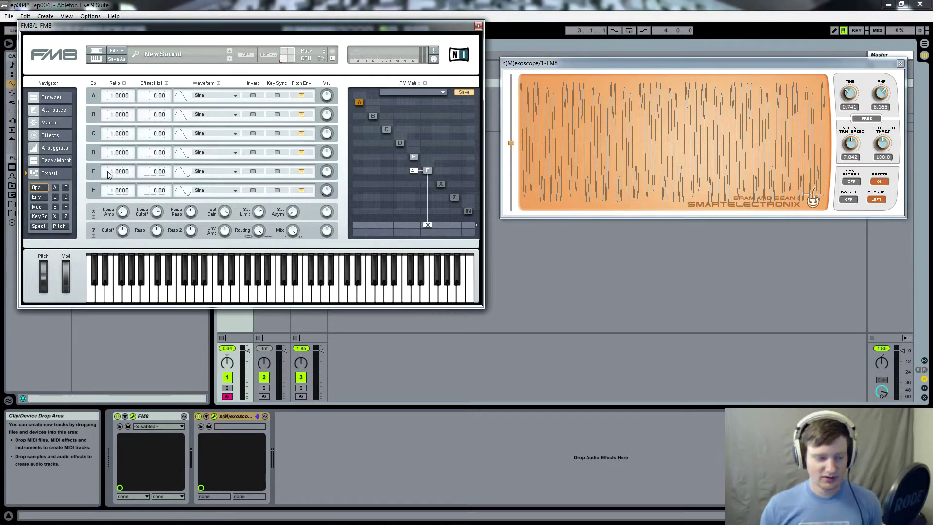
click(884, 183)
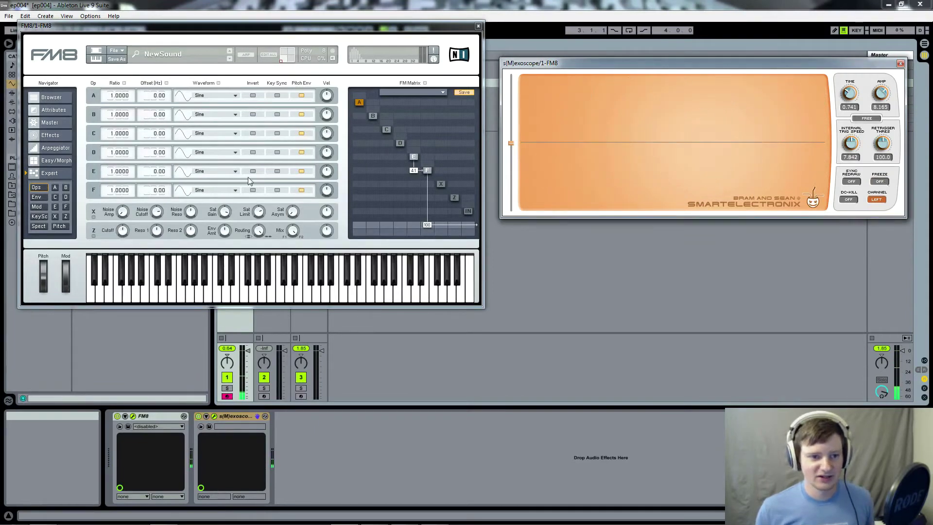
Step: Try operator E's ratio at 0.5, freeze the oscilloscope trace of a played note, and release it
click(108, 176)
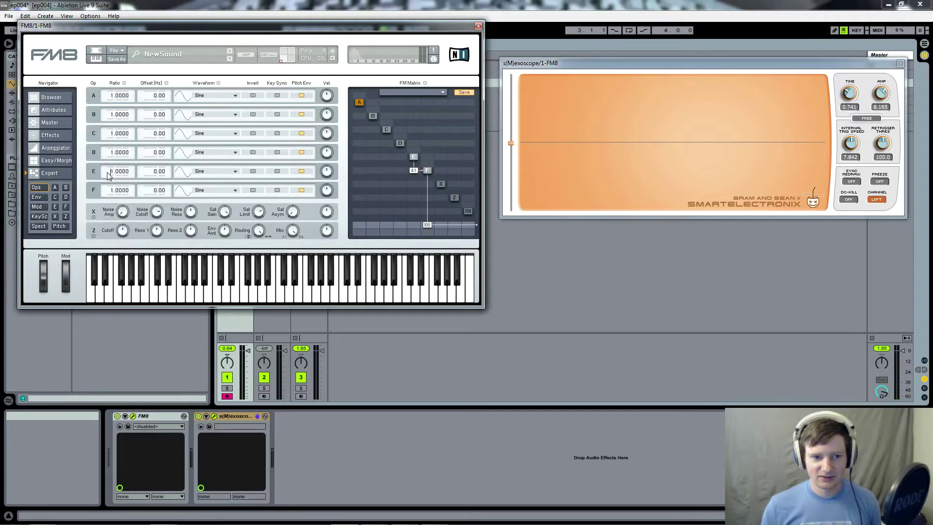
key(Return)
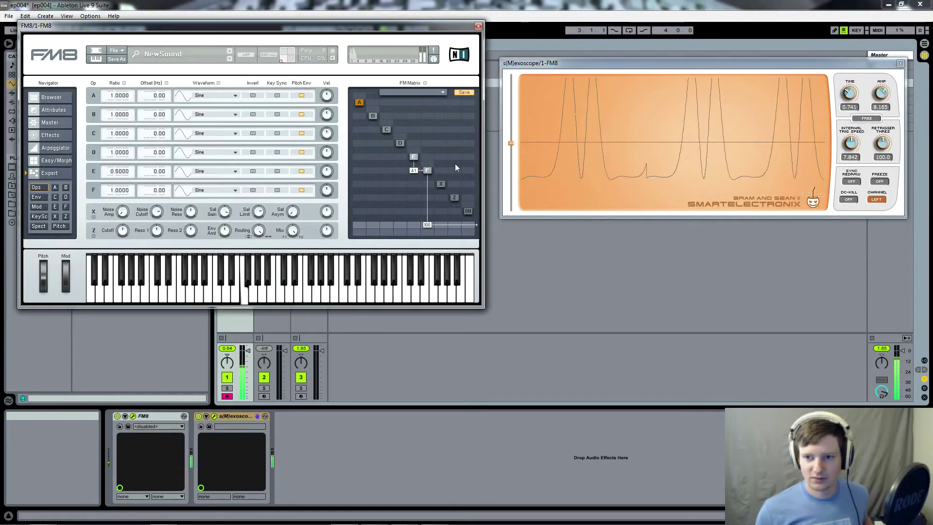
click(880, 181)
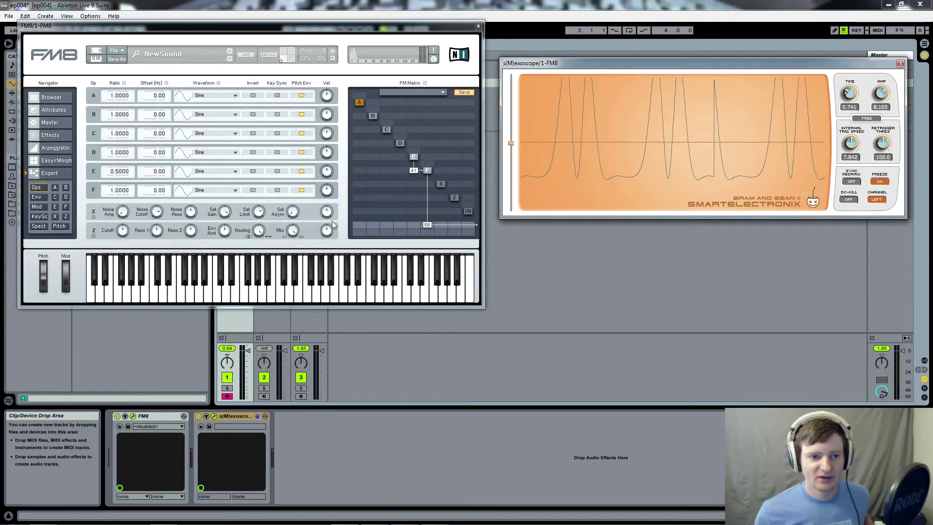
click(880, 181)
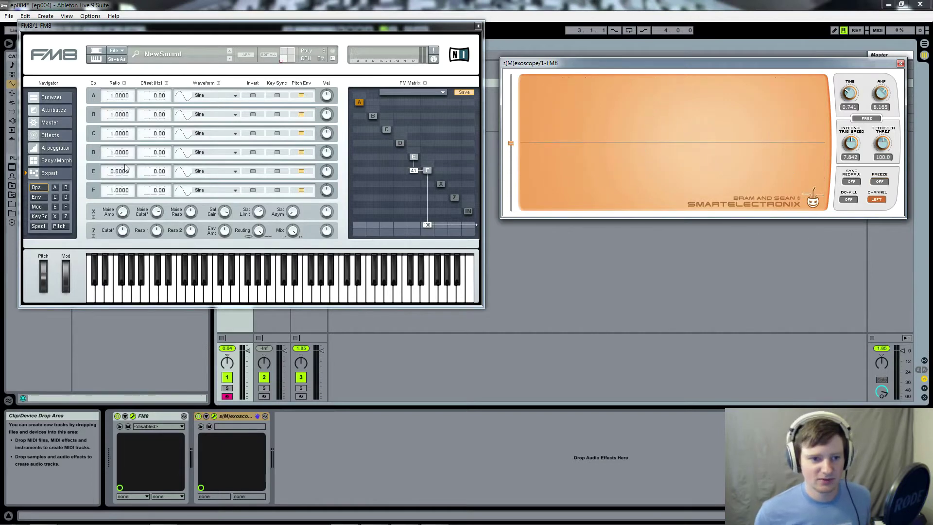
Step: Try operator E's ratio at 0.25 and play a few notes to hear the effect
double_click(105, 170)
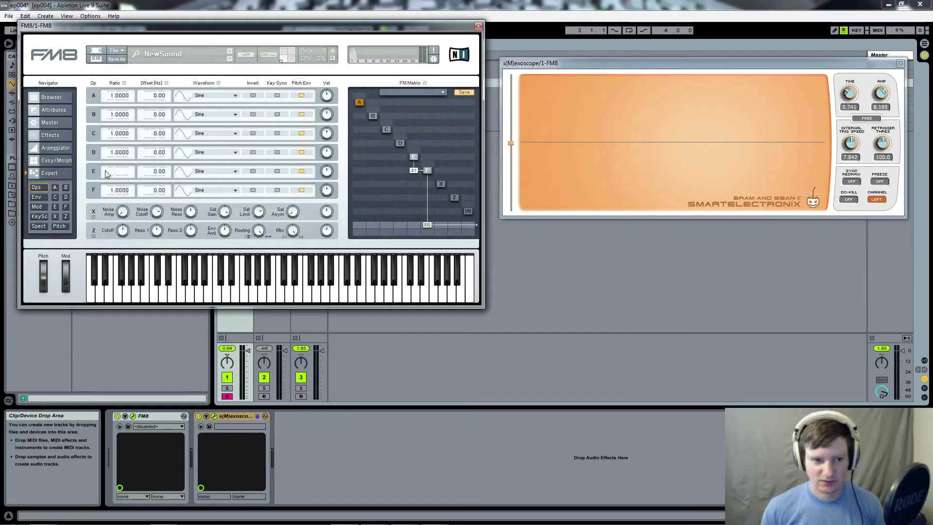
text(0.25)
key(Return)
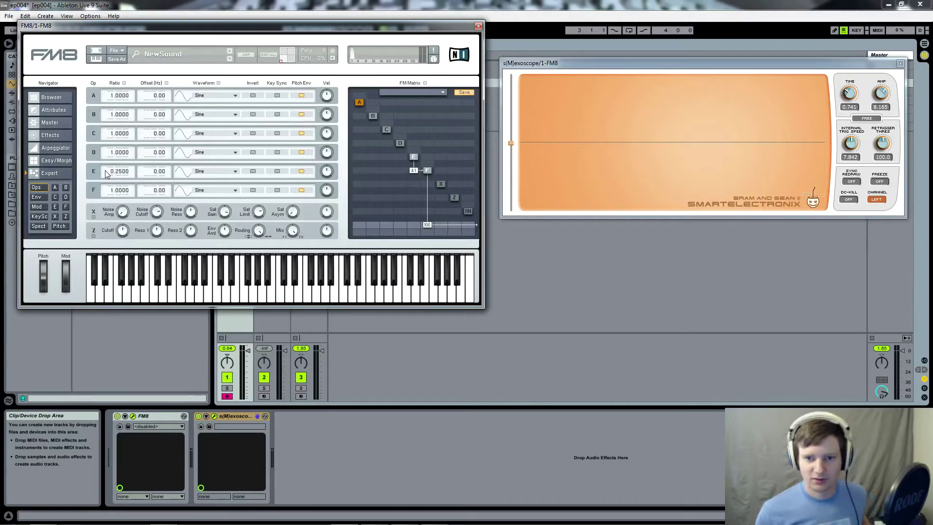
key(a)
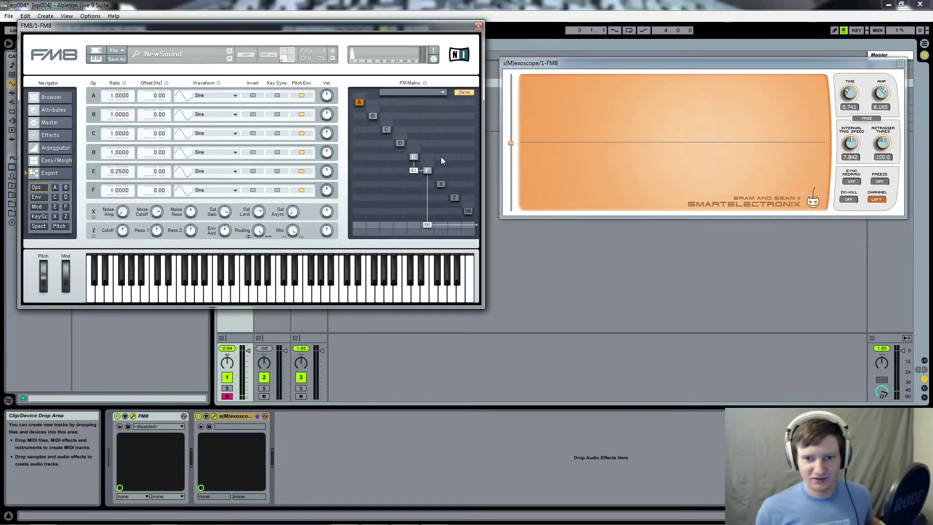
key(a)
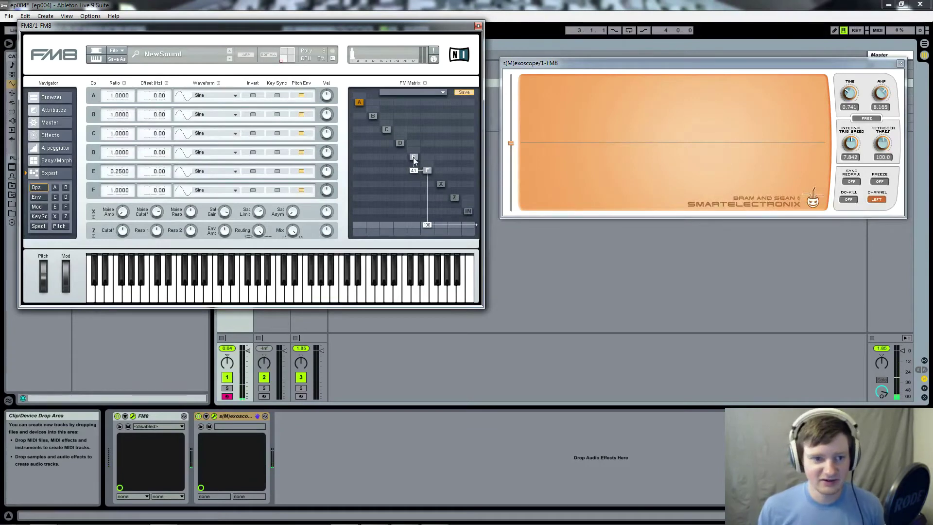
Step: Reset operator E's ratio to 1
mouse_move(119, 174)
mouse_down()
mouse_move(131, 134)
mouse_move(110, 175)
mouse_up()
double_click(111, 175)
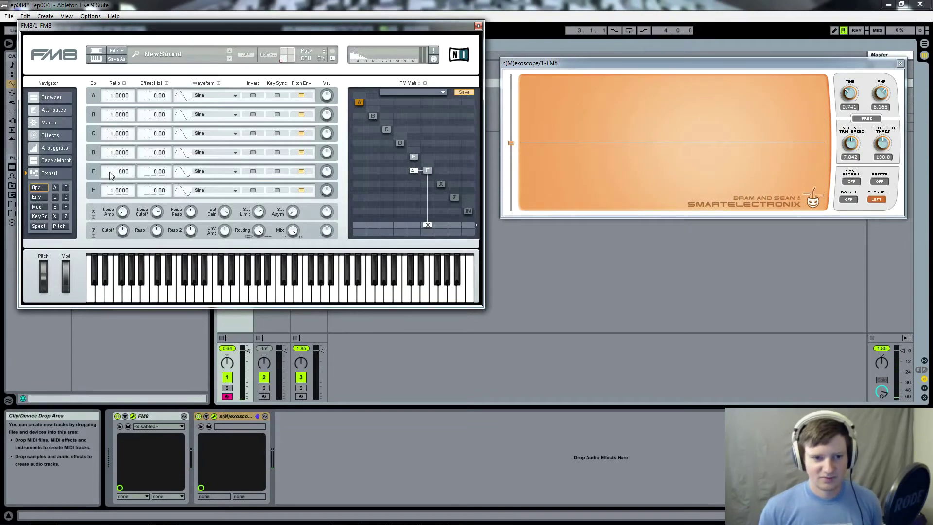
text(1)
key(Return)
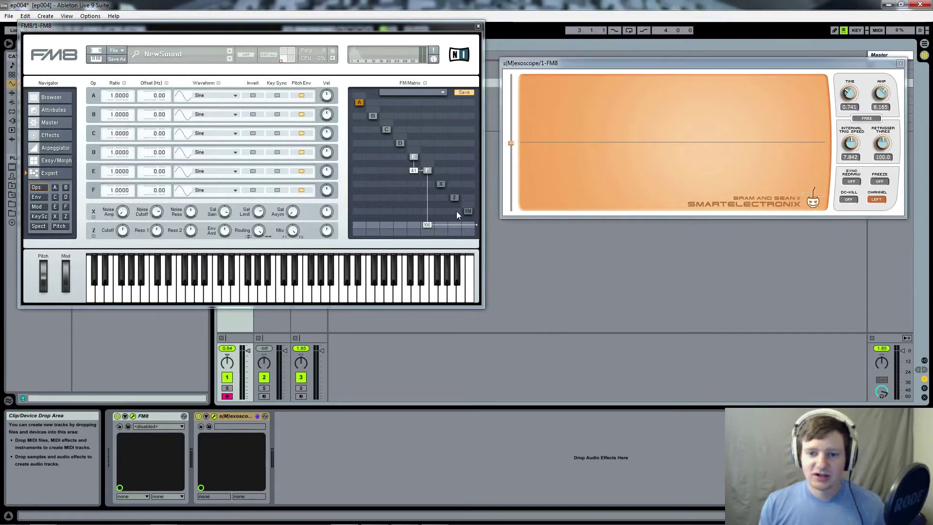
Step: Remove operator F's direct output, route F into X, and look at X's noise and saturator settings before returning to the operator overview
double_click(426, 225)
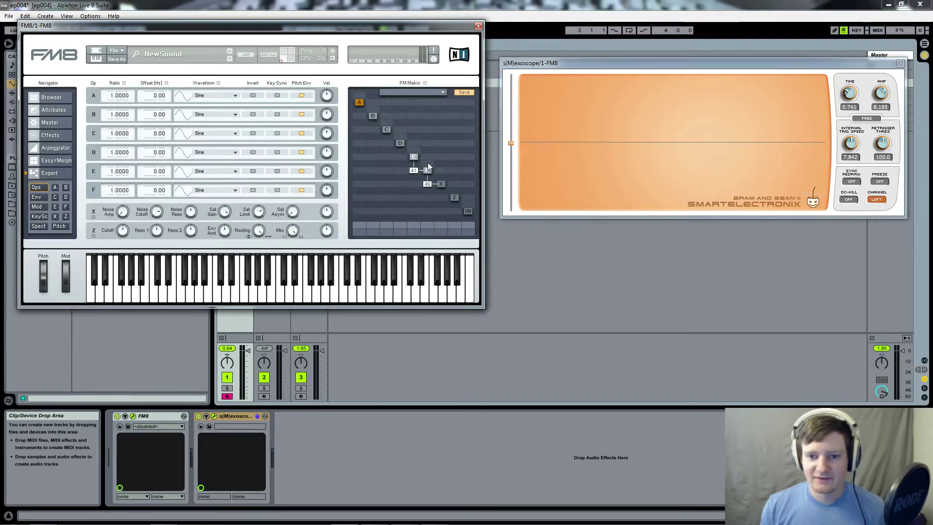
click(442, 185)
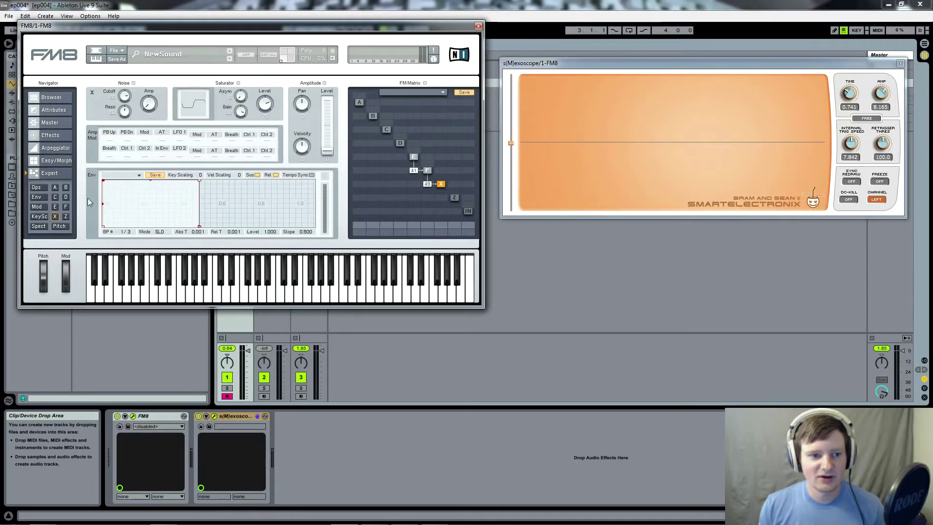
click(37, 187)
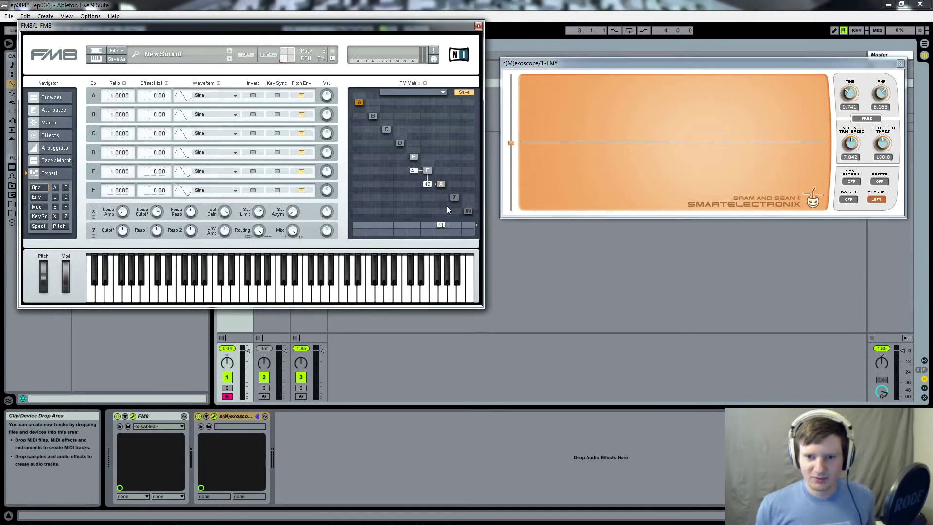
Step: Try different levels of F into X, ending at 100 with X's output at 100, and play a note
drag(427, 183, 430, 203)
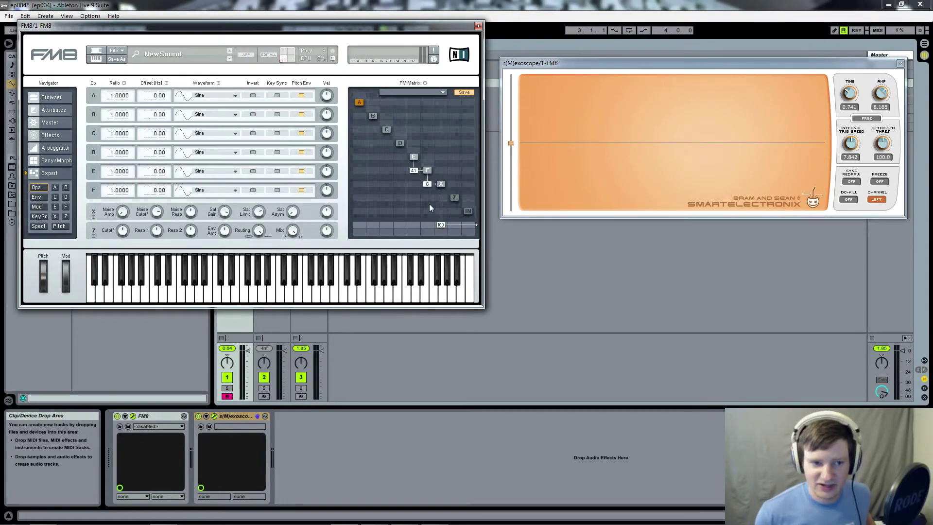
drag(430, 203, 443, 153)
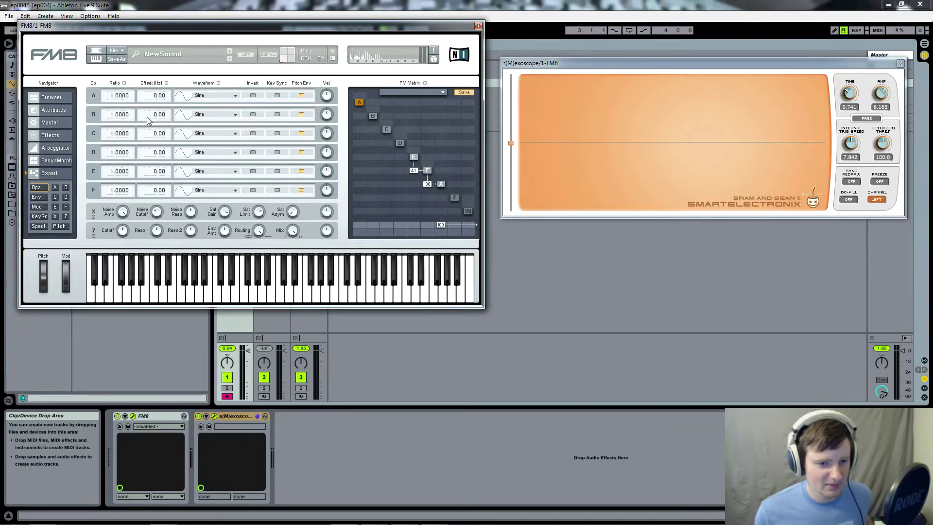
key(a)
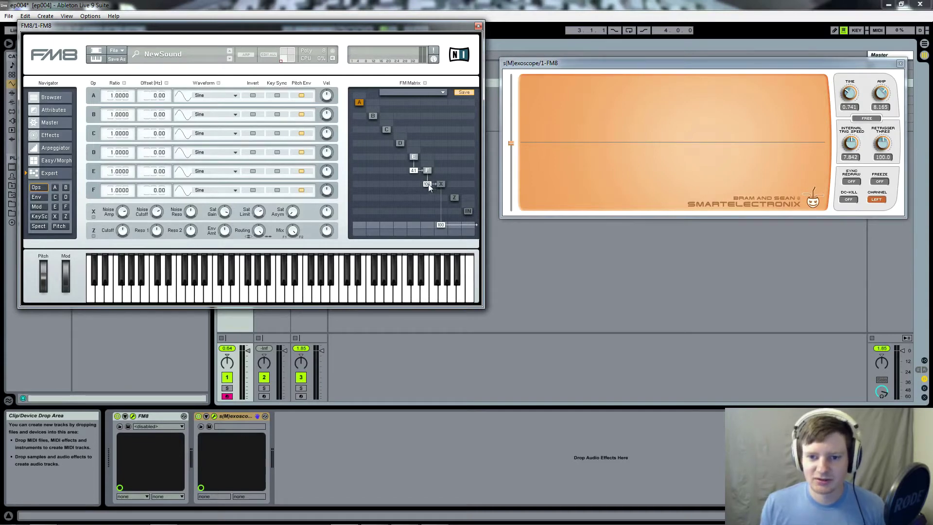
Step: Replace the X routing with operator F feeding Z at 100 and Z going to the output at 100
double_click(444, 225)
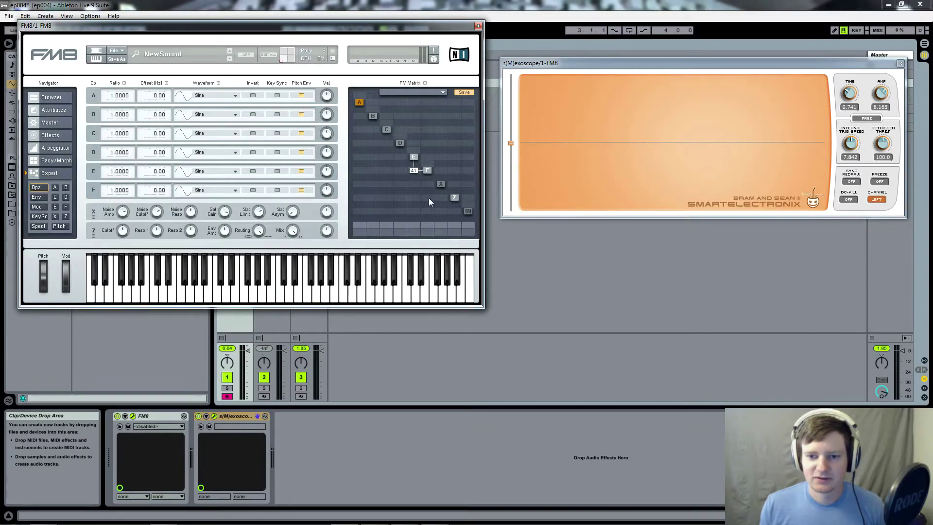
drag(450, 221, 454, 189)
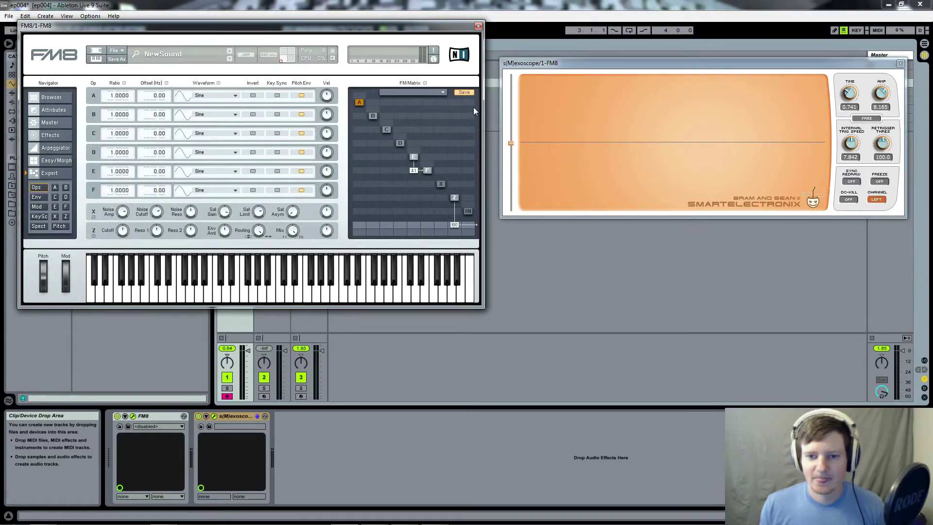
drag(428, 200, 440, 157)
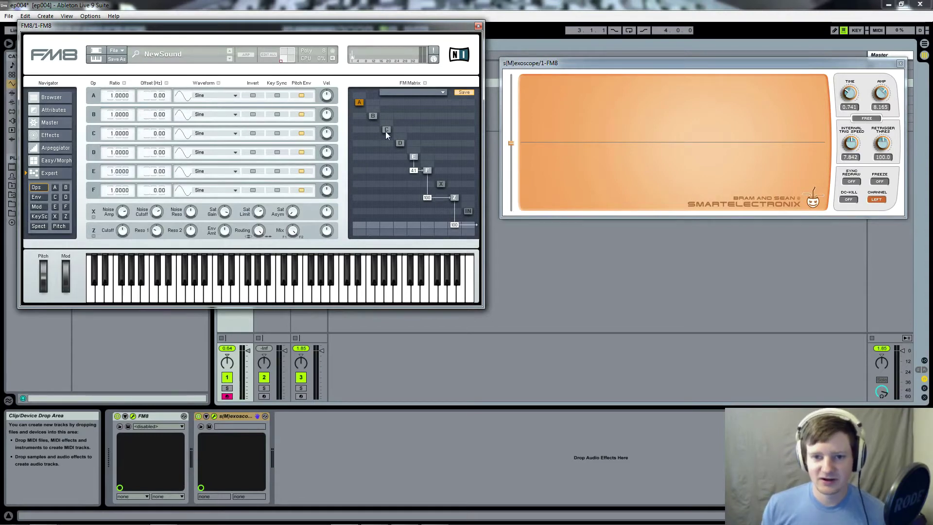
Step: Route operator C into Z and to the output, give it the Sawtooth waveform, and set its output level to 63
drag(390, 198, 390, 160)
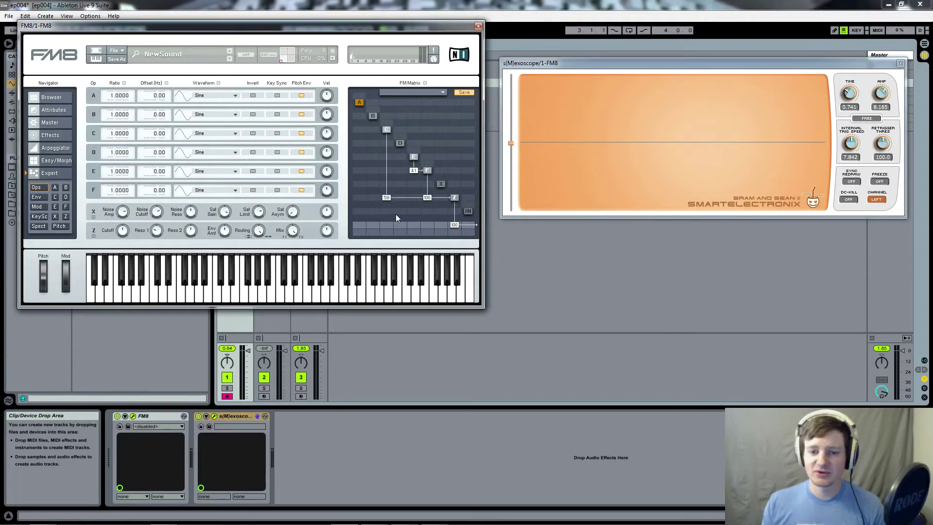
drag(389, 226, 399, 214)
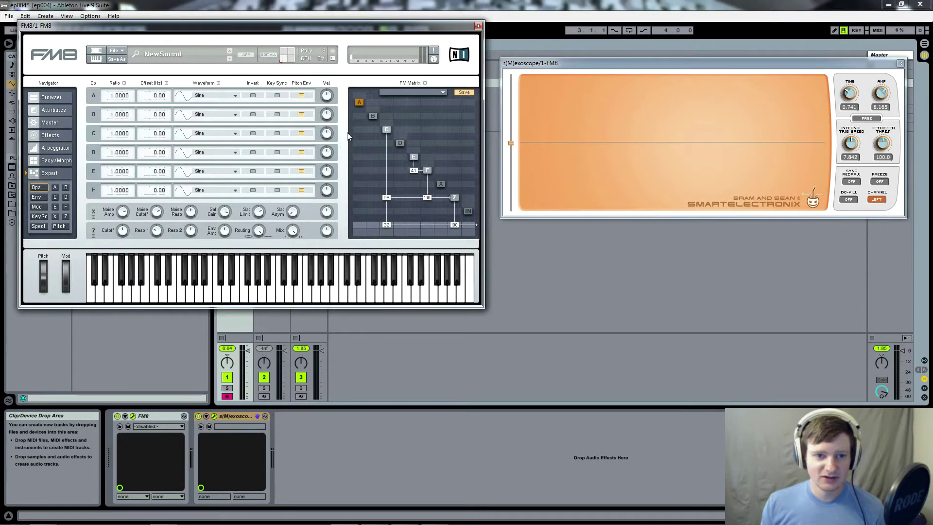
click(231, 136)
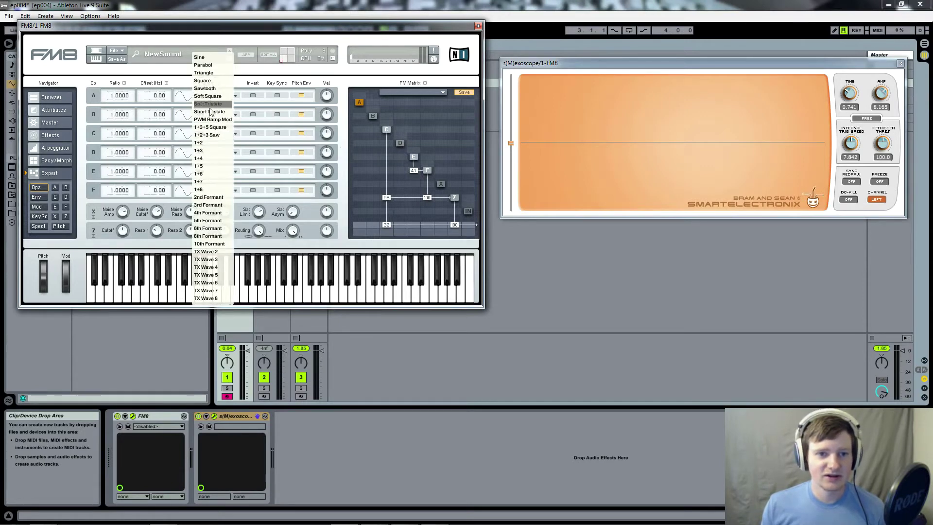
click(215, 89)
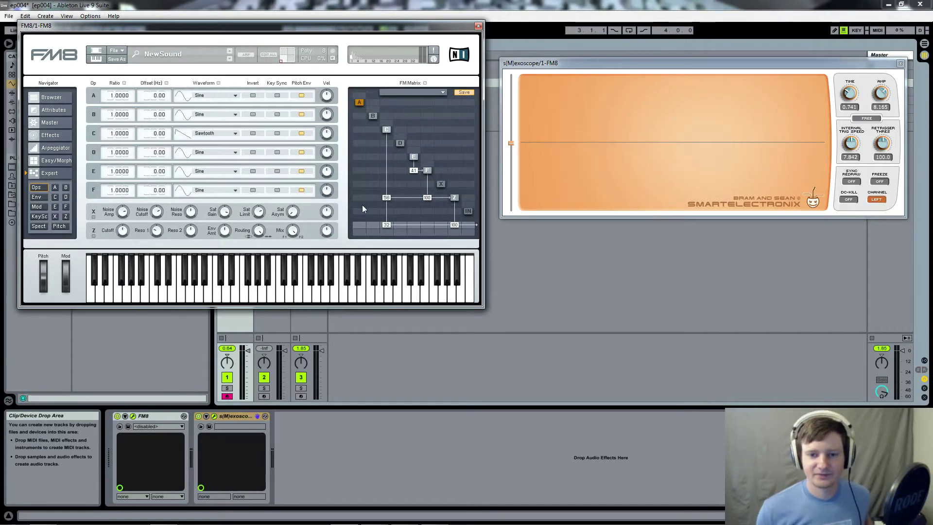
mouse_move(387, 200)
mouse_down()
mouse_move(393, 166)
mouse_move(397, 209)
mouse_move(431, 217)
mouse_move(389, 202)
mouse_move(392, 193)
mouse_move(389, 217)
mouse_move(391, 189)
mouse_up()
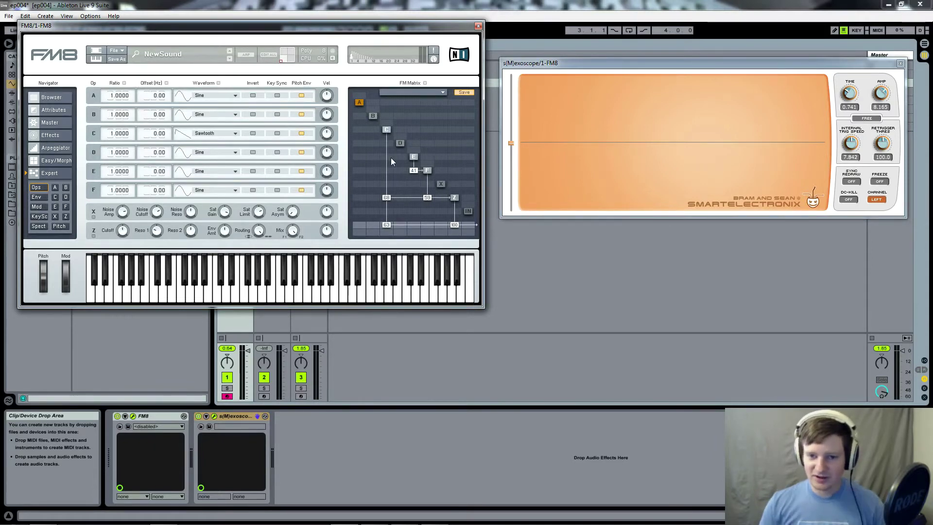
Step: Cross-modulate operators C and E with C into E at 42, add E self-feedback at 12, and send F to the output at 40
drag(413, 129, 415, 107)
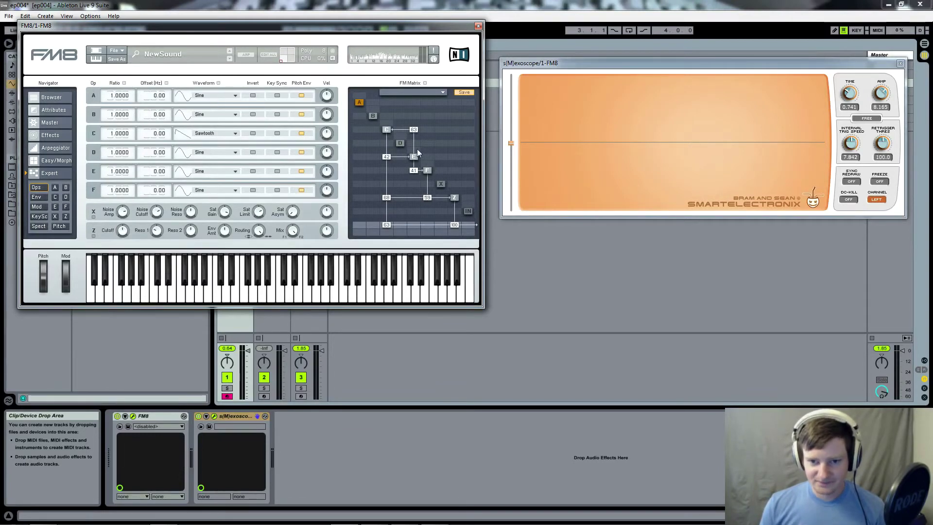
drag(415, 146, 420, 143)
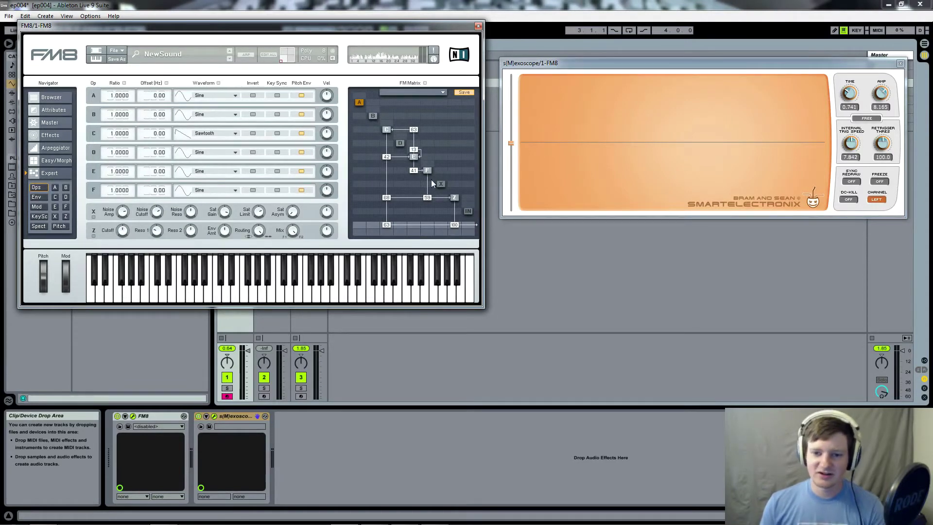
drag(428, 225, 428, 206)
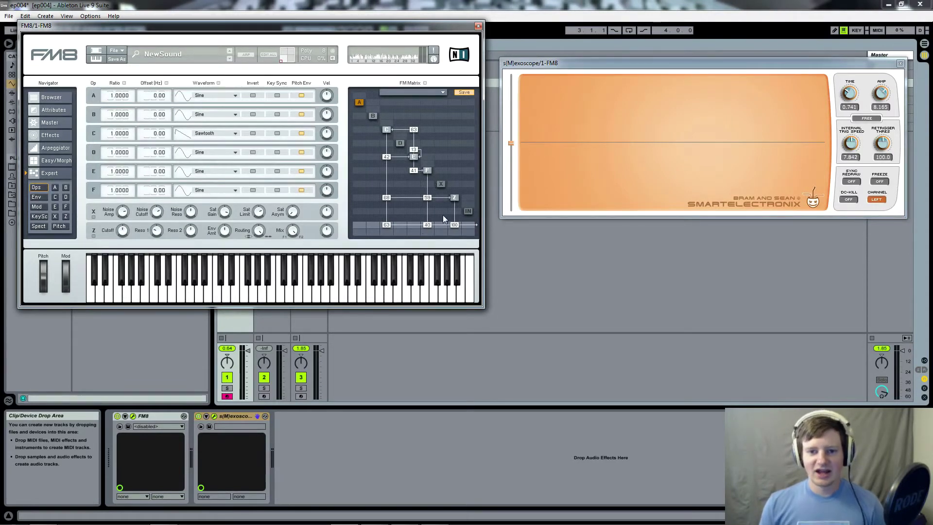
key(s)
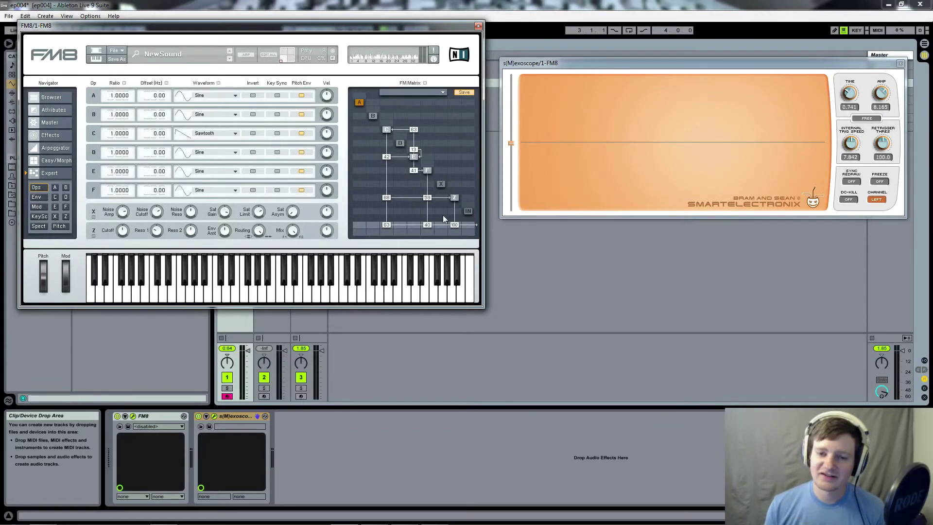
Step: Clear the existing routings from the FM matrix and send only operator F to the output at 100
drag(414, 129, 416, 178)
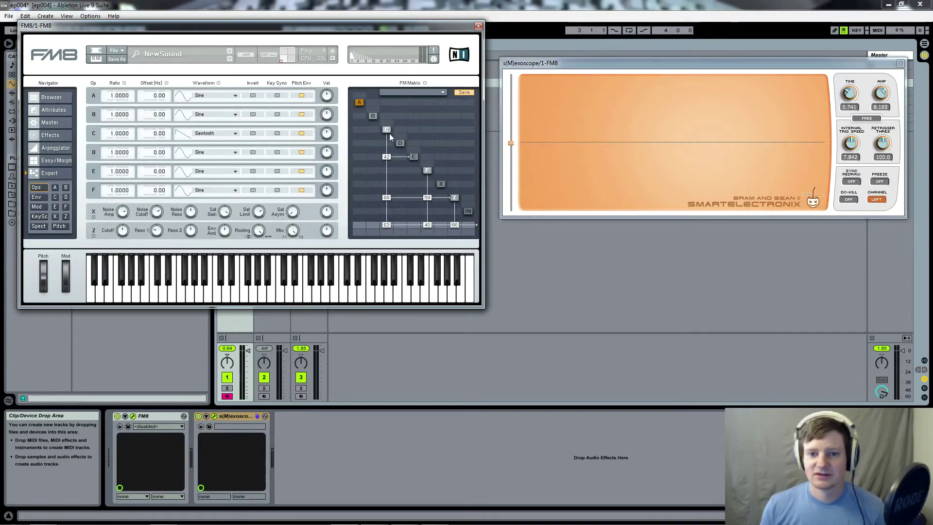
drag(387, 200, 425, 203)
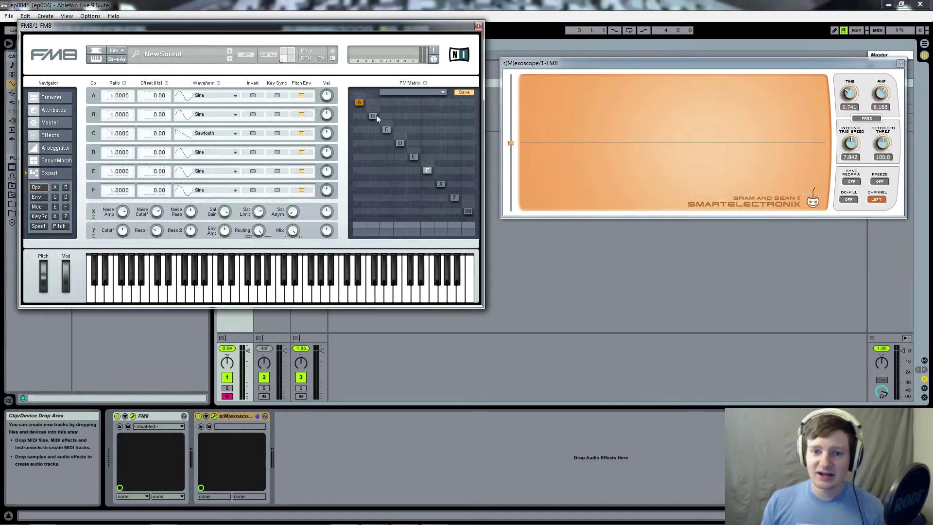
drag(430, 226, 433, 210)
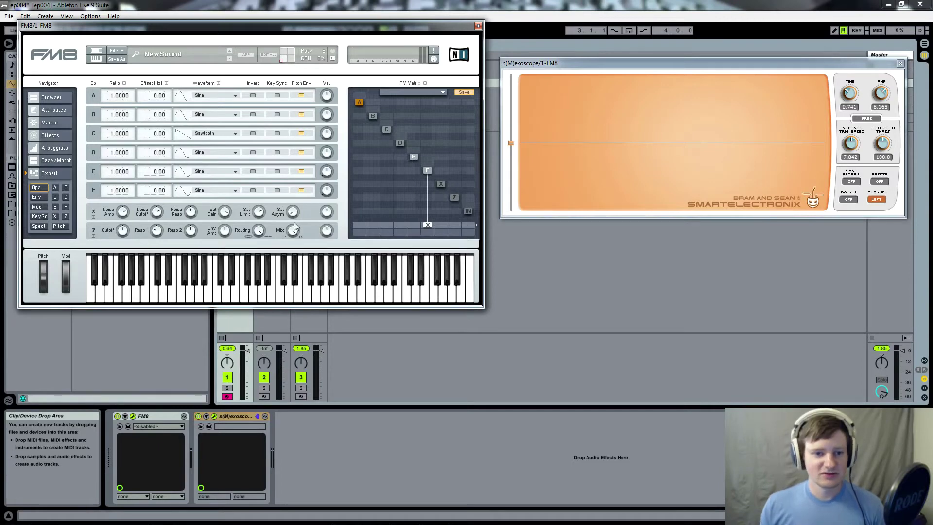
Step: Give operator E the Soft Square waveform and operator D the 1+4 waveform
click(224, 172)
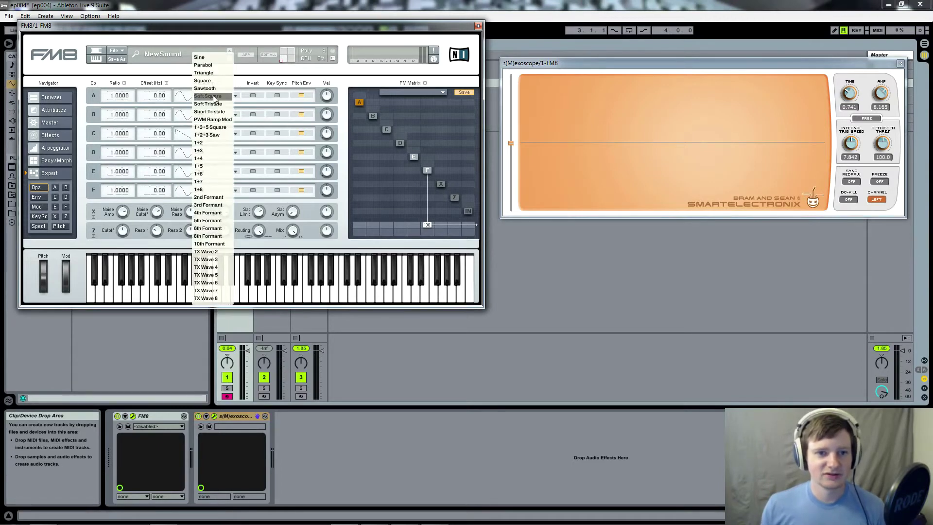
click(214, 97)
click(208, 153)
click(214, 159)
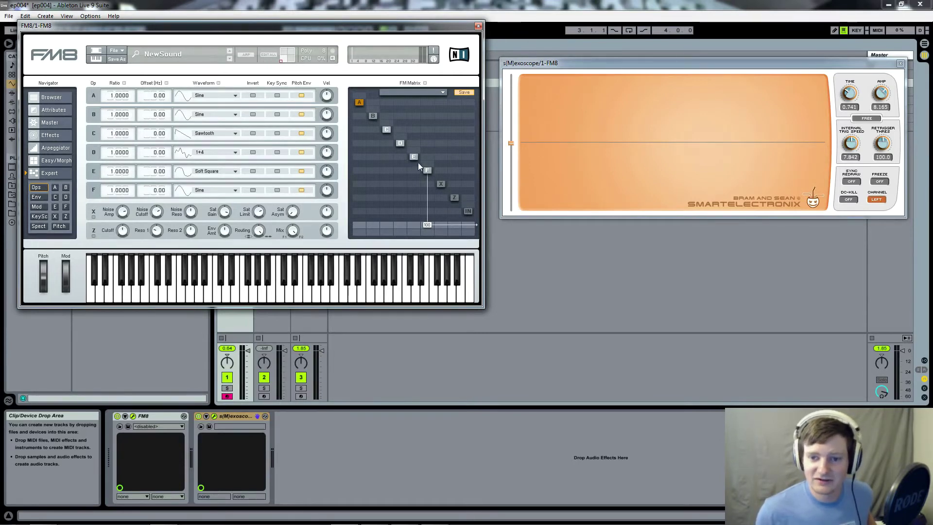
Step: Send operators C, D and E to the output alongside F and reduce the D, E and F levels while a note sounds
key(a)
drag(413, 223, 417, 192)
drag(397, 224, 404, 181)
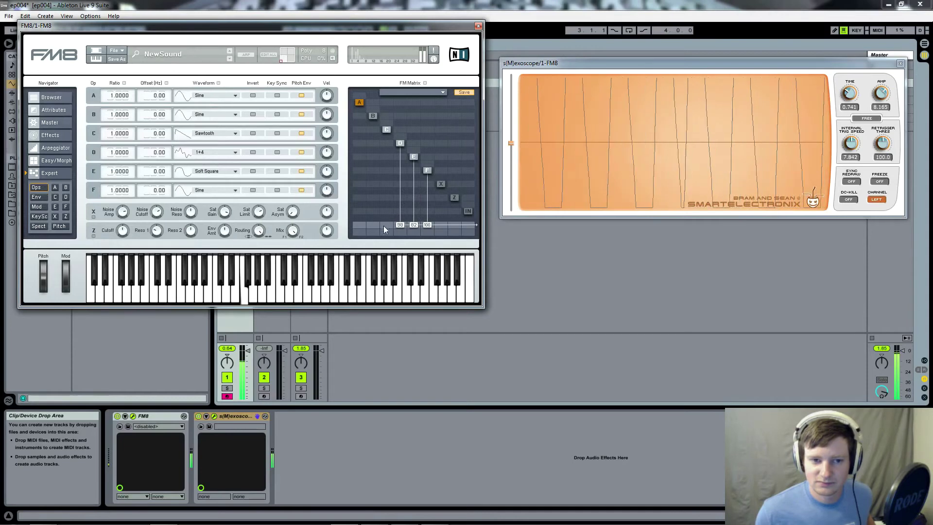
drag(383, 225, 393, 193)
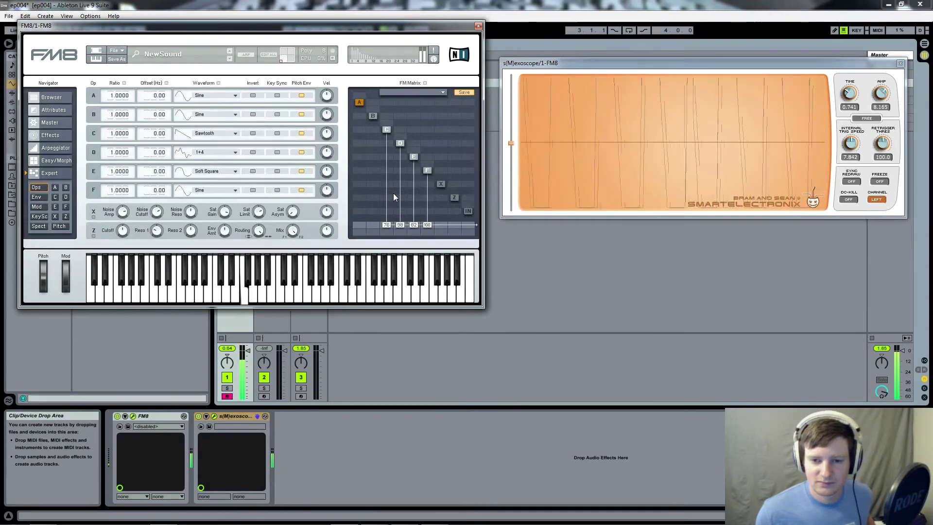
drag(430, 226, 400, 230)
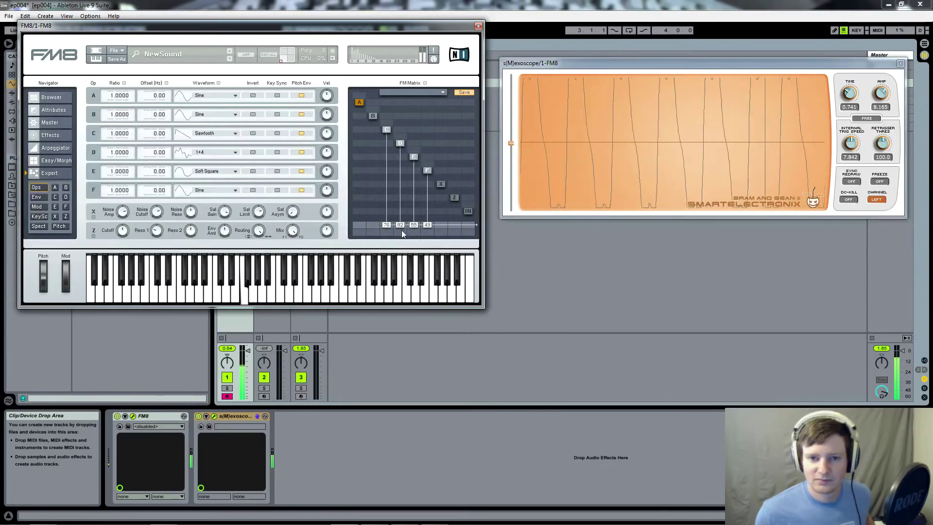
Step: Detune the operators by setting D's ratio to 0.4940 and E's ratio to 1.2600
mouse_move(118, 156)
mouse_down()
mouse_move(118, 172)
mouse_move(132, 156)
mouse_up()
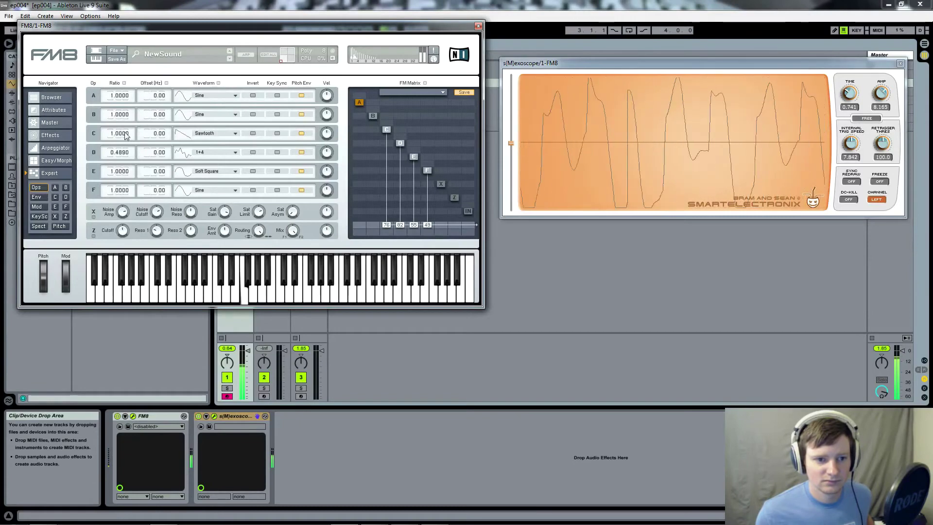
drag(126, 158, 131, 150)
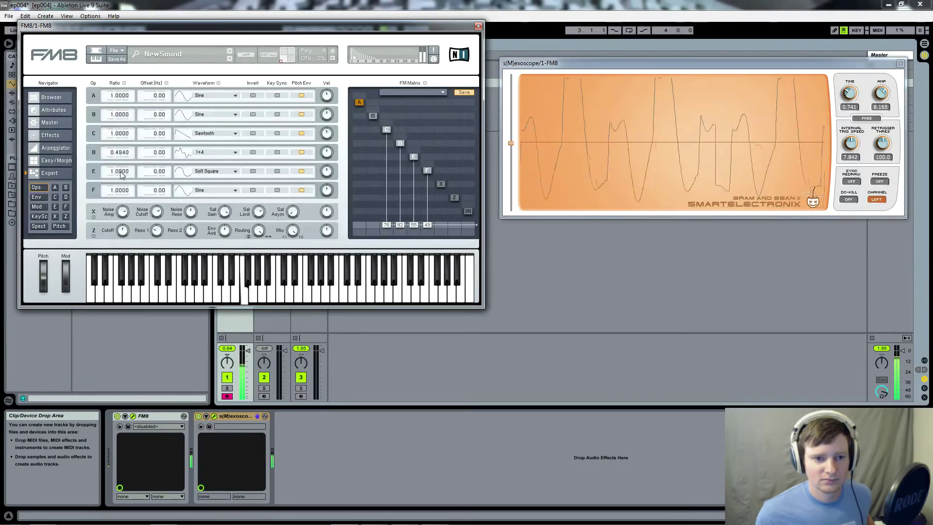
drag(119, 174, 122, 162)
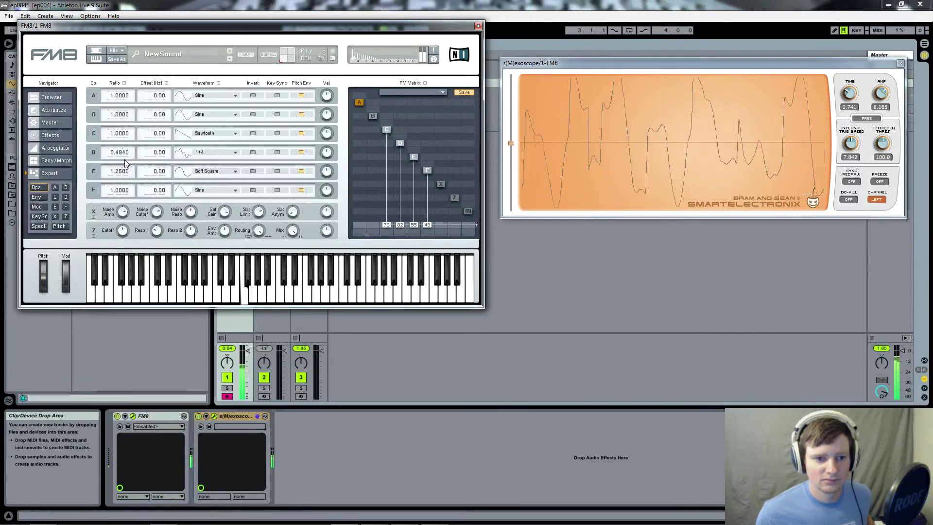
drag(125, 160, 131, 164)
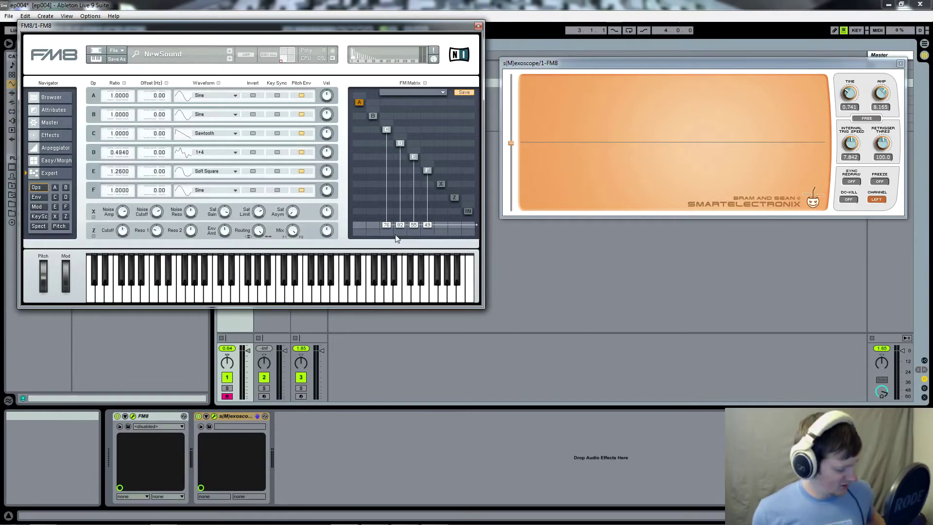
Step: Route operator E into F and operator D into E at low modulation levels while playing notes
key(a)
drag(415, 168, 411, 143)
key(h)
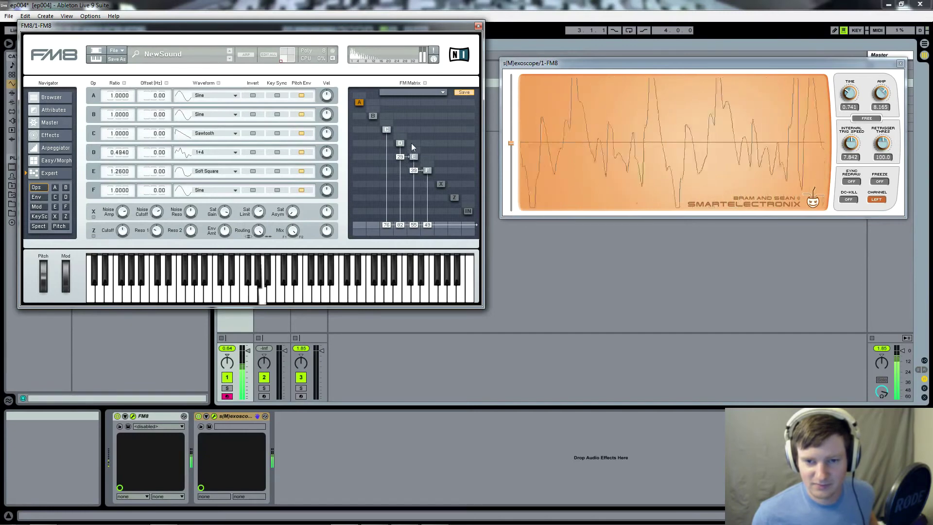
key(d)
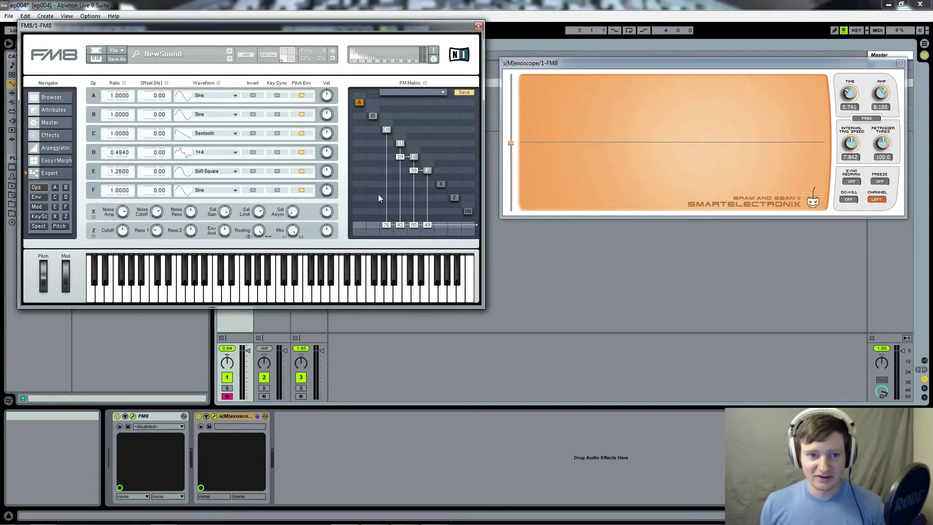
Step: Remove the C, D and E routings from the FM matrix and send operator F alone to the output at 100
click(235, 135)
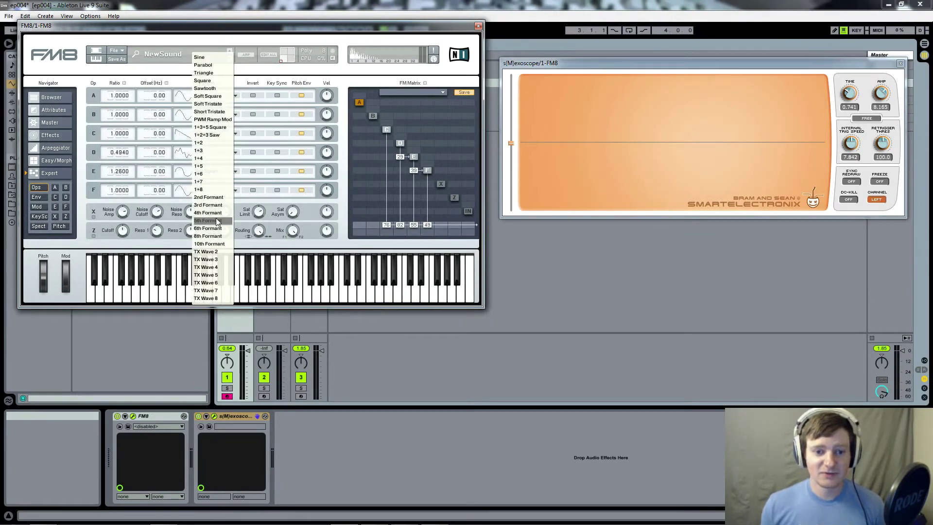
click(387, 128)
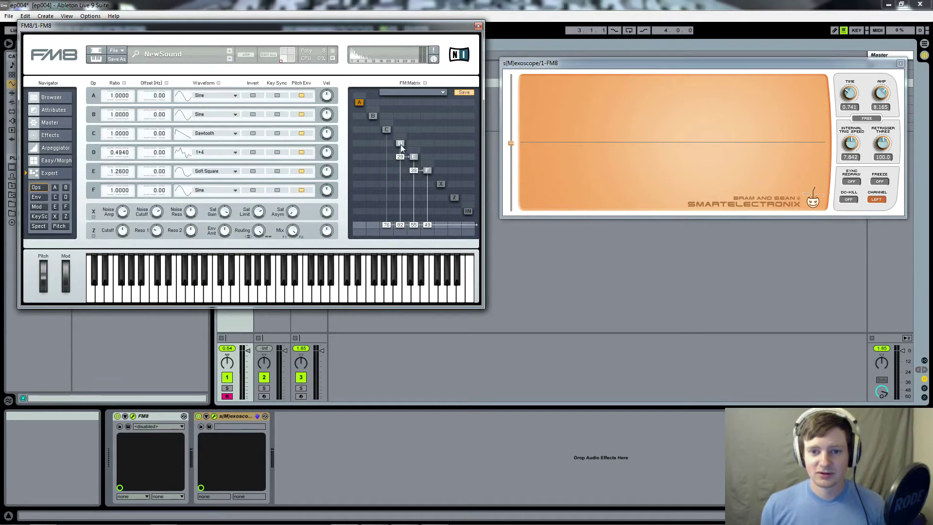
drag(400, 157, 386, 235)
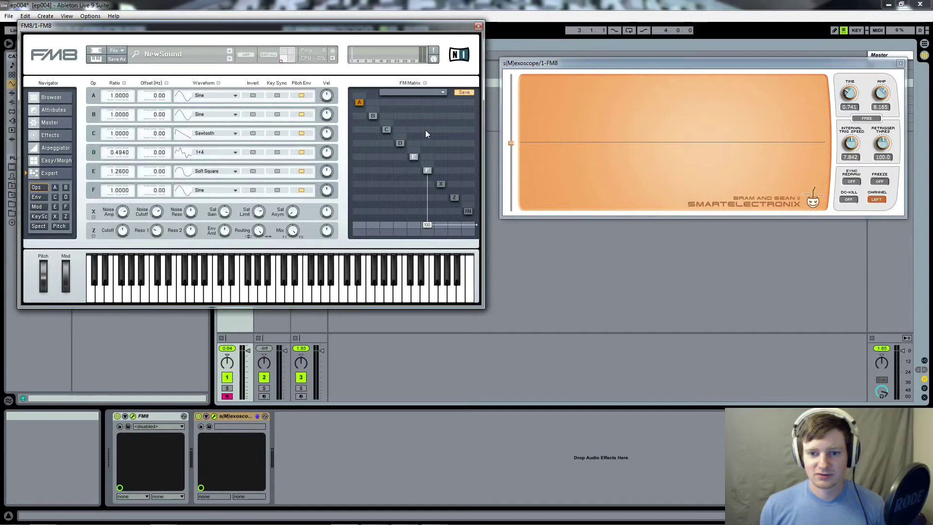
Step: Give operator E the 5th Formant waveform and route it into operator F
click(227, 172)
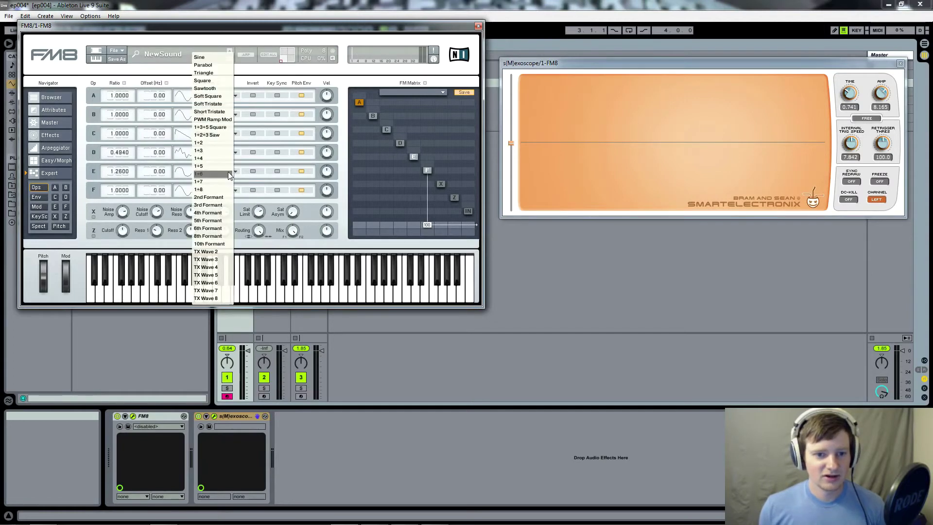
click(218, 220)
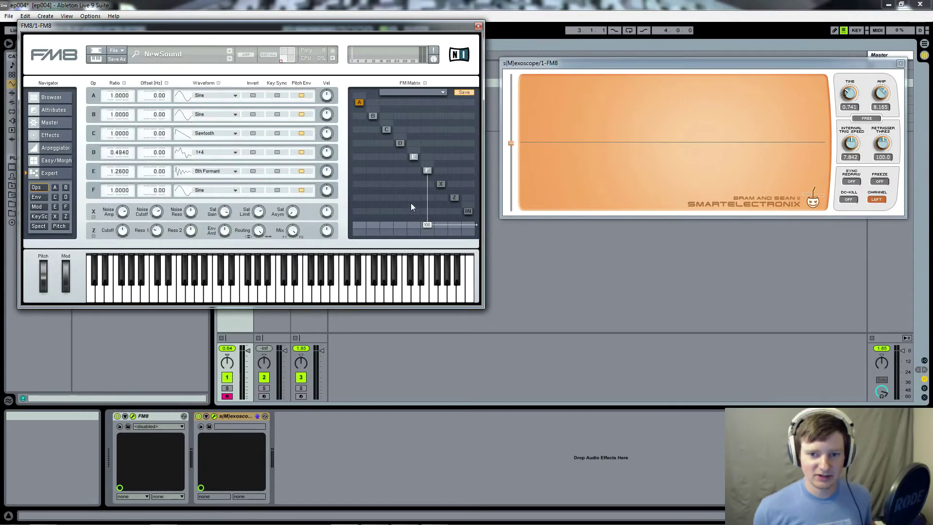
drag(416, 171, 425, 141)
Step: Set operator E's ratio to 1
drag(120, 171, 112, 174)
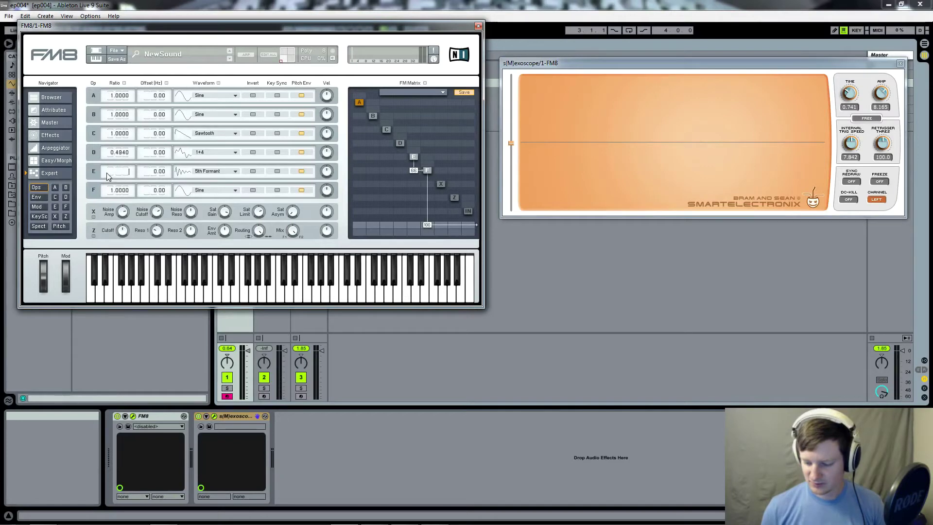
text(1)
key(Return)
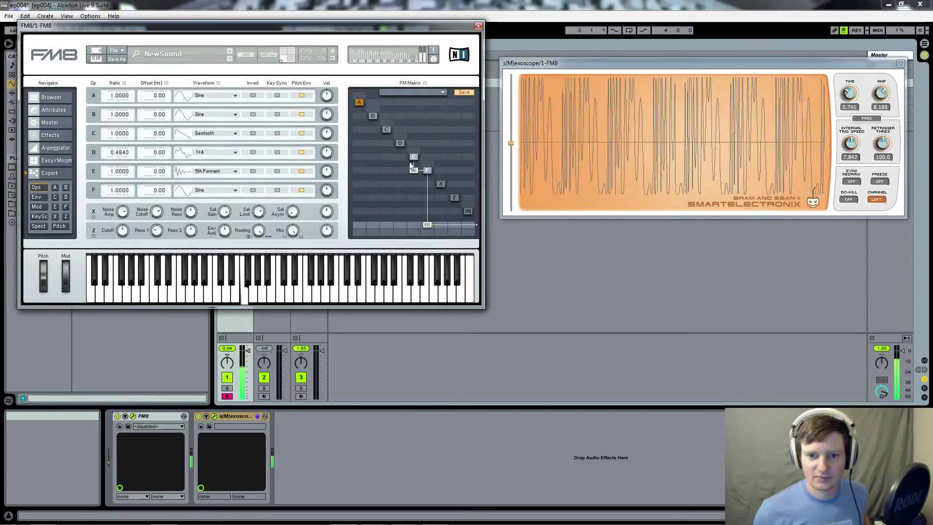
Step: Lower E's modulation of F to 44 and set operator E's ratio to 0.5
drag(411, 165, 414, 177)
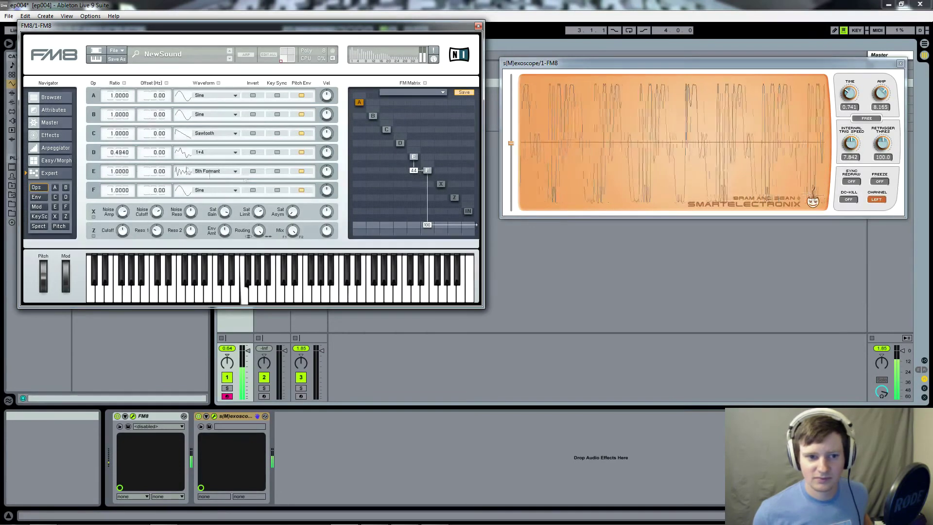
double_click(112, 173)
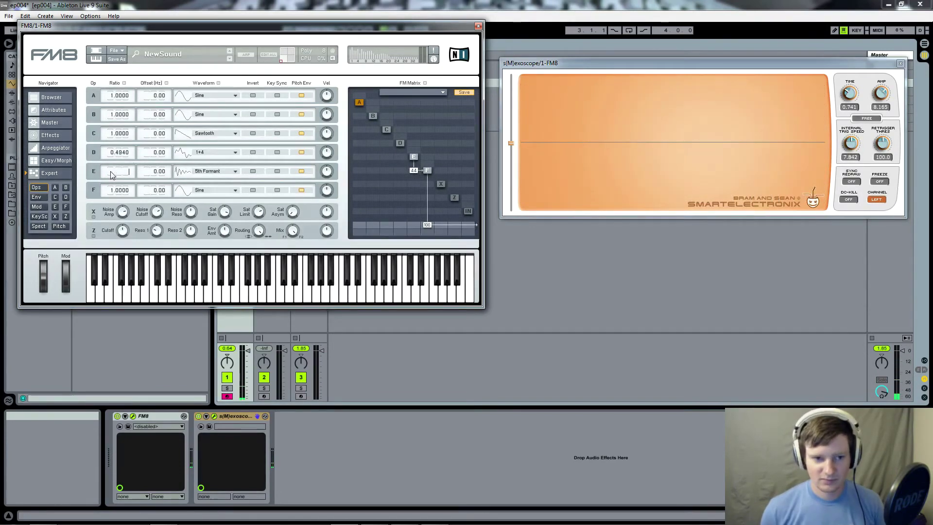
text(1.5)
key(Return)
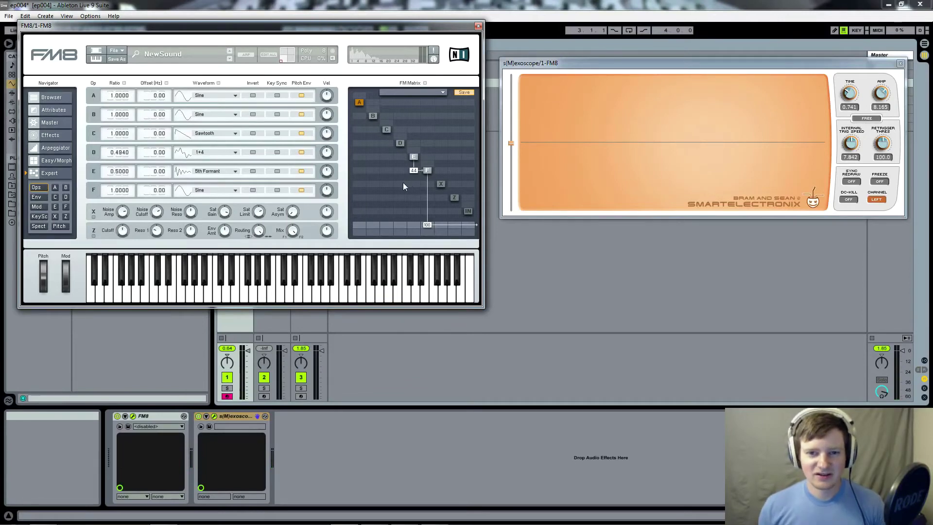
Step: Send operator A to the output at a medium level and set its ratio to 0.25 as a sub layer
drag(358, 223, 366, 203)
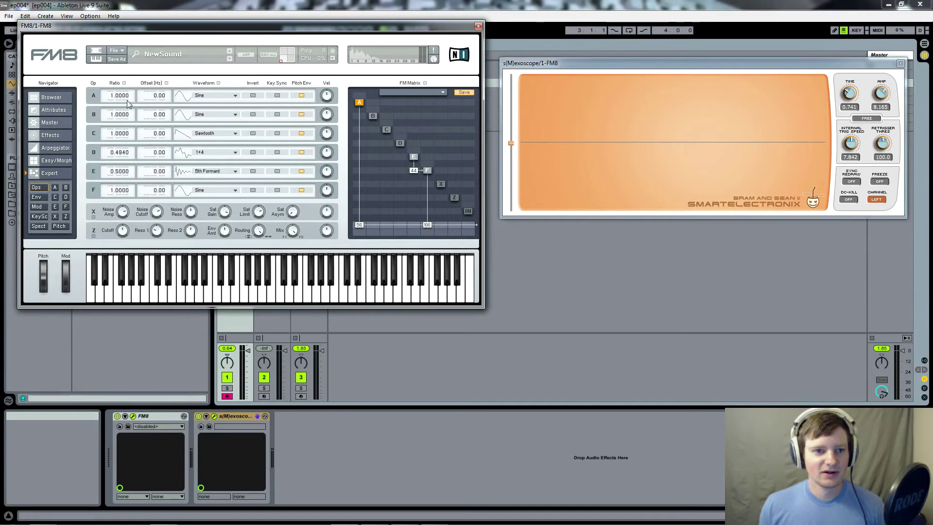
drag(118, 100, 111, 97)
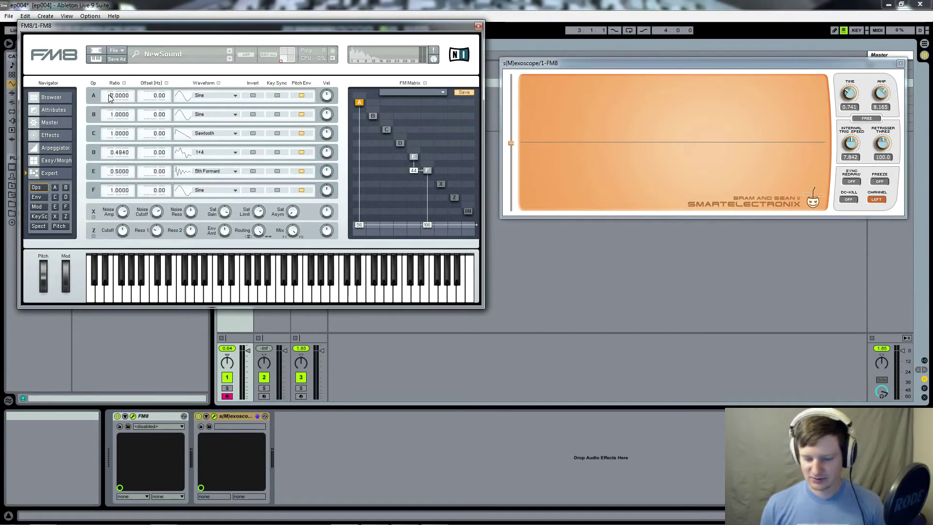
text(0.25)
key(Return)
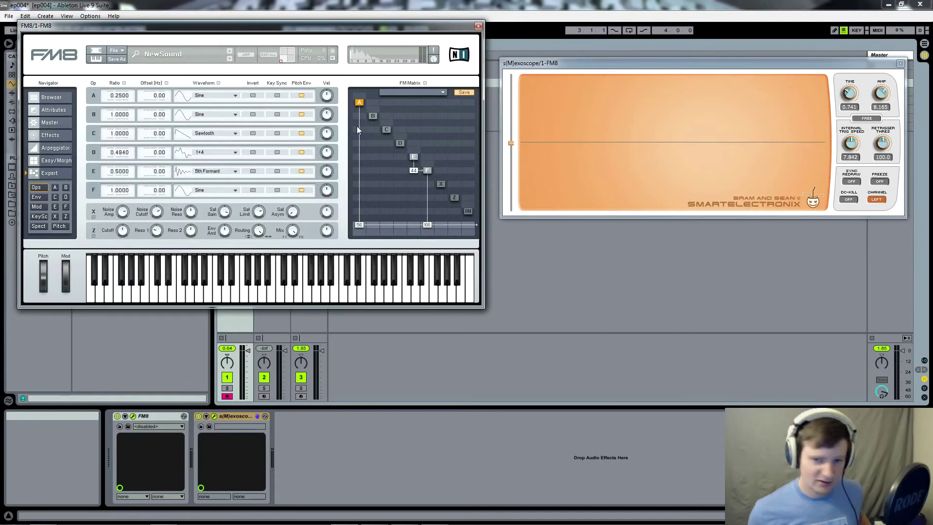
Step: Play several notes on the patch and lower E's modulation of F to 33 while listening
key(h)
key(j)
key(k)
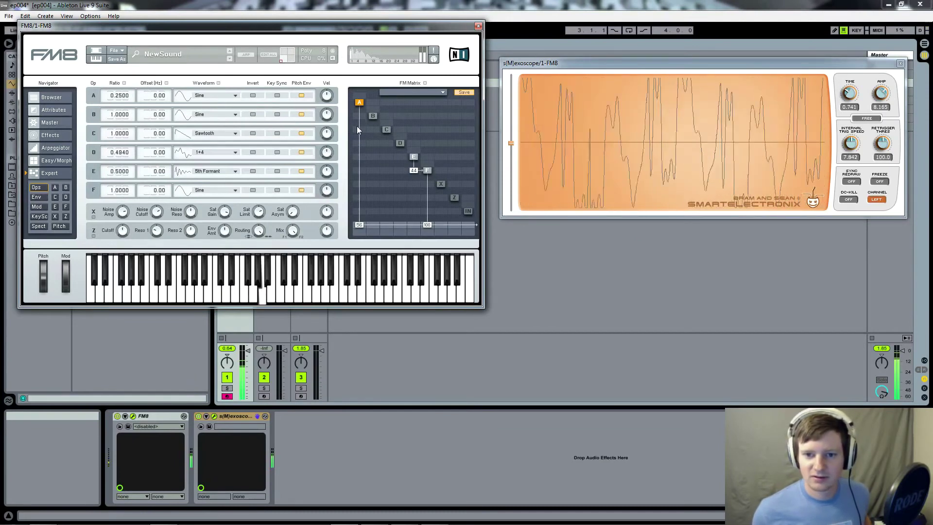
key(g)
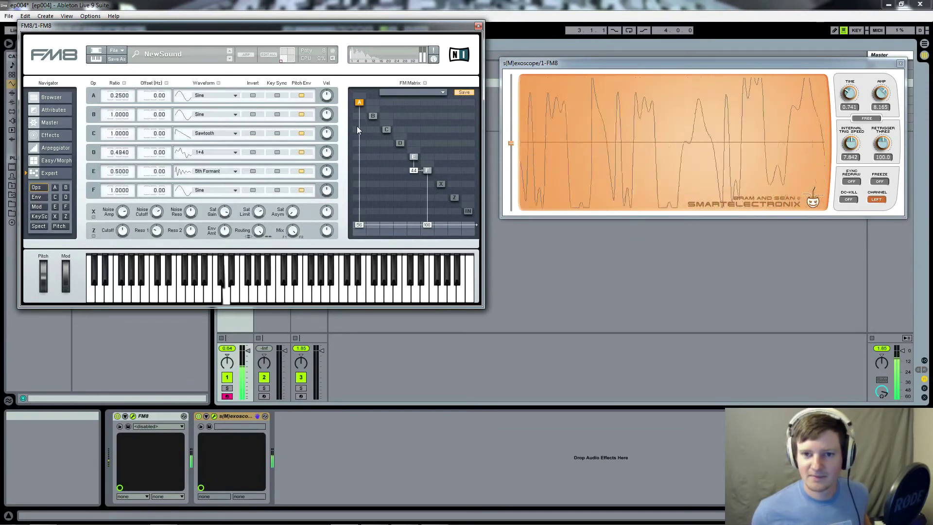
drag(414, 170, 415, 174)
key(k)
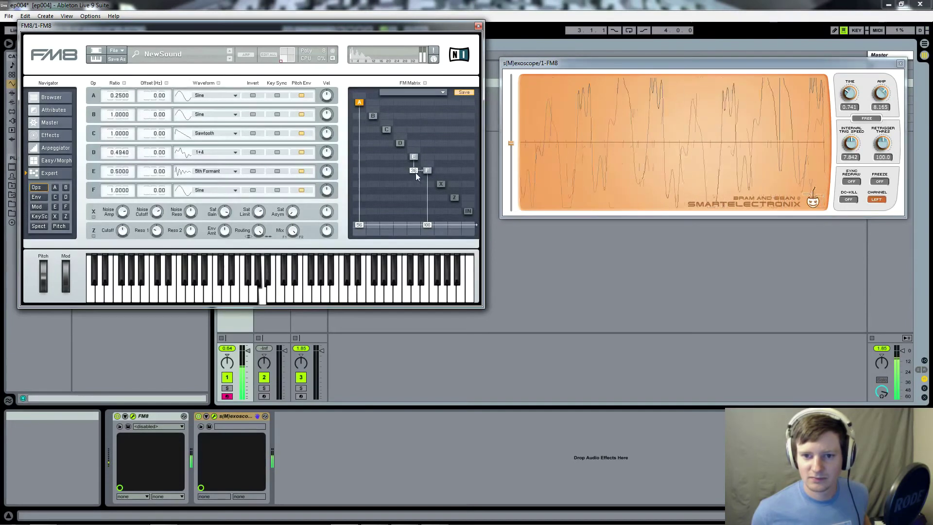
key(h)
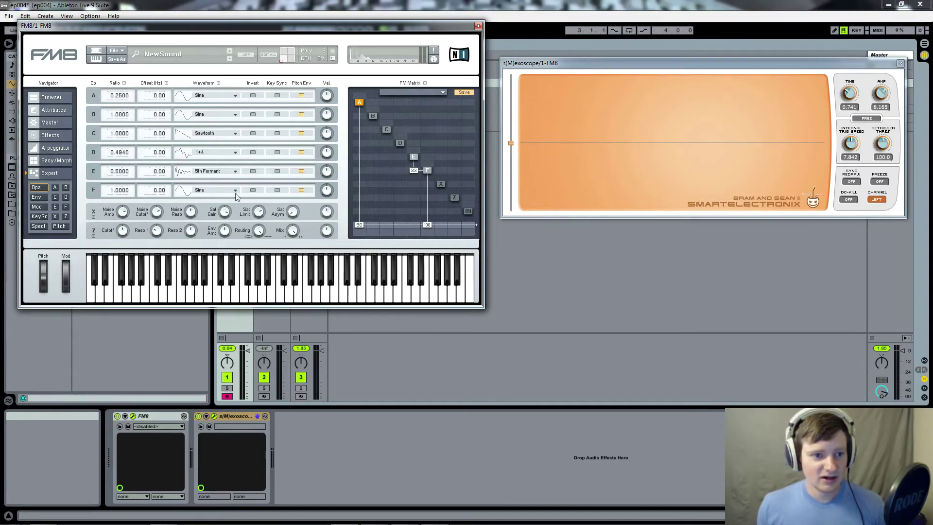
Step: Look over the operator envelopes and the modulation matrix, and open operator D's individual settings
click(38, 197)
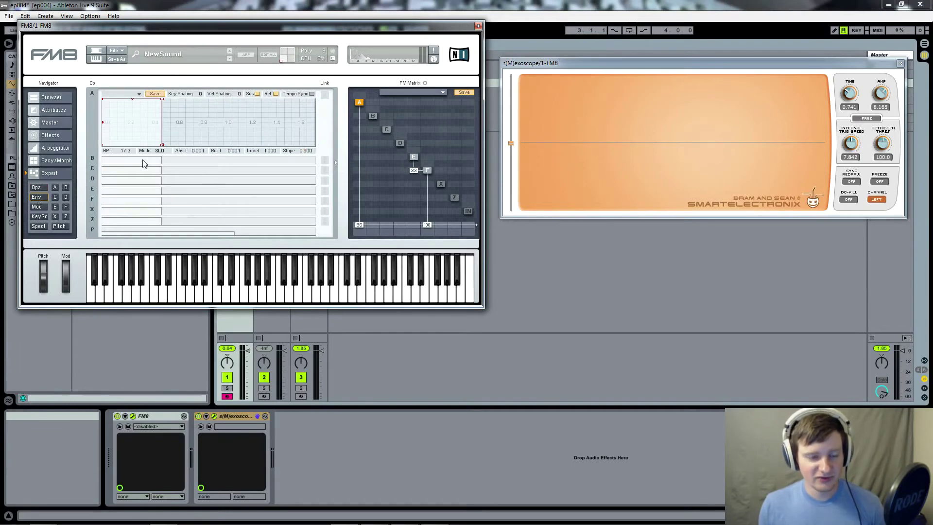
click(37, 206)
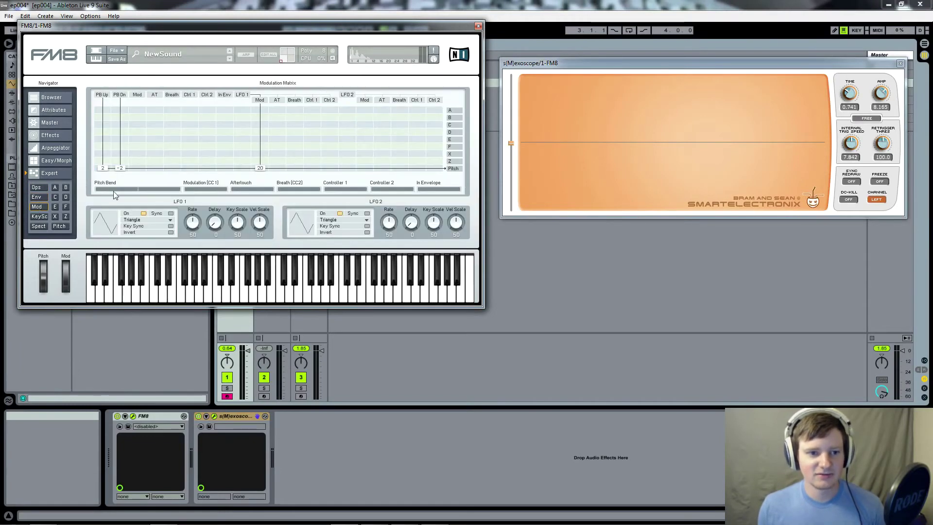
click(37, 197)
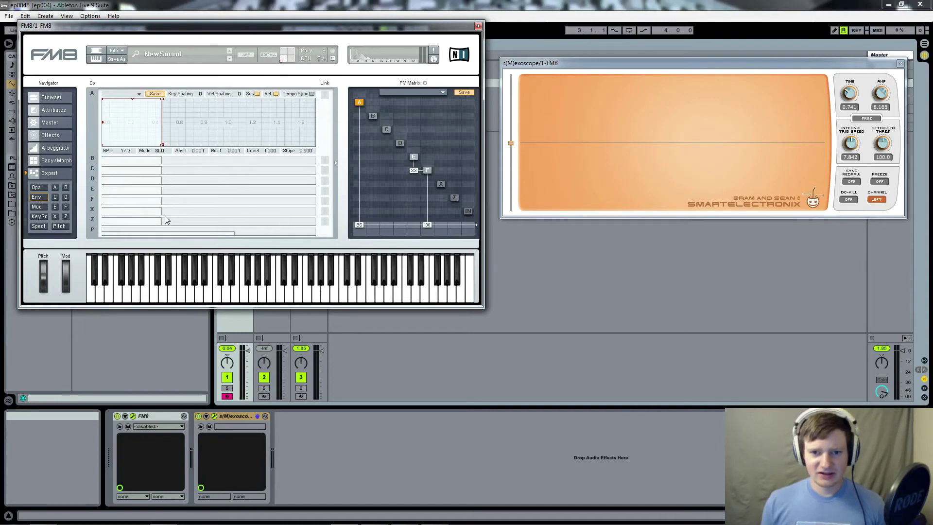
click(401, 144)
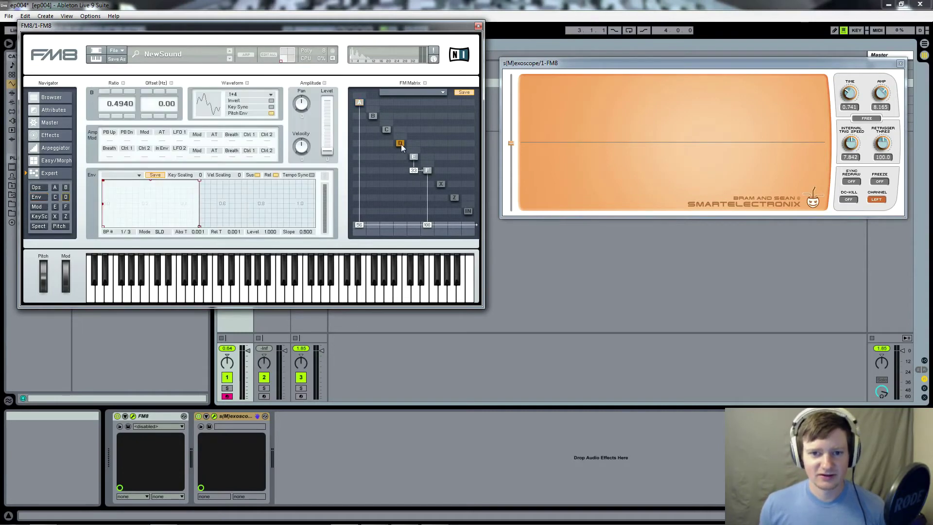
Step: Set operator D to a Sawtooth waveform with ratio 1, modulating operator F by 73
click(264, 96)
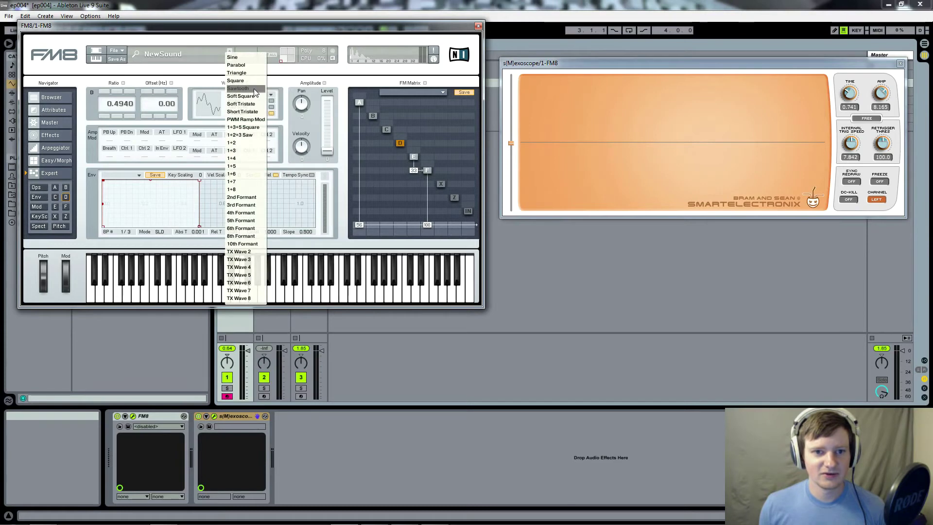
click(254, 89)
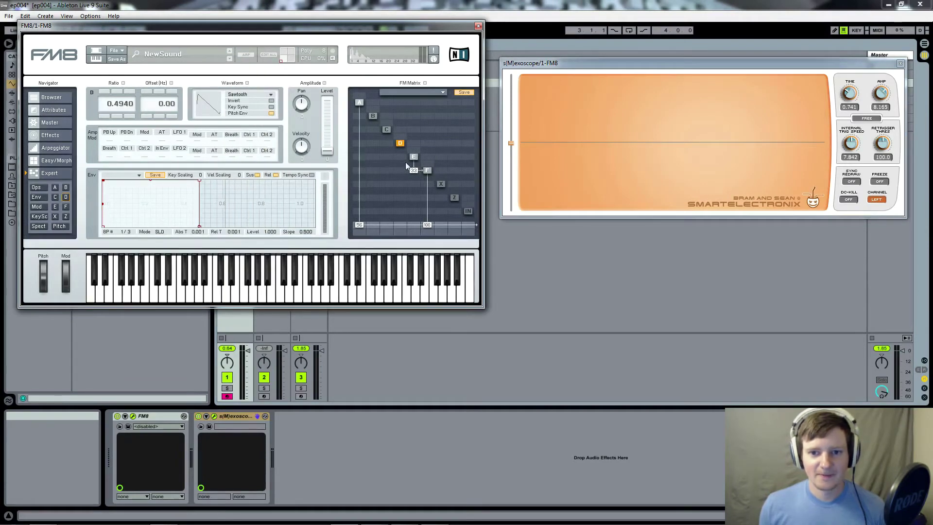
drag(401, 171, 407, 145)
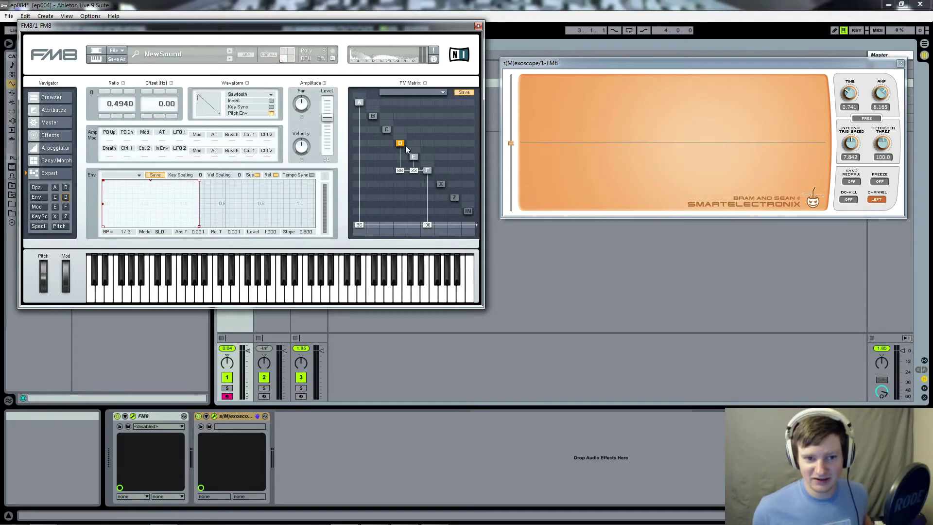
key(a)
drag(399, 172, 401, 169)
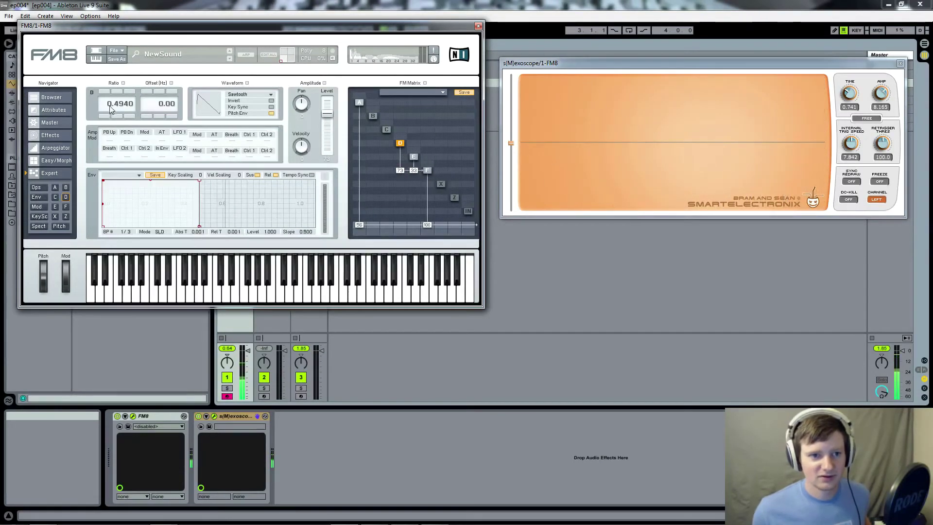
double_click(136, 104)
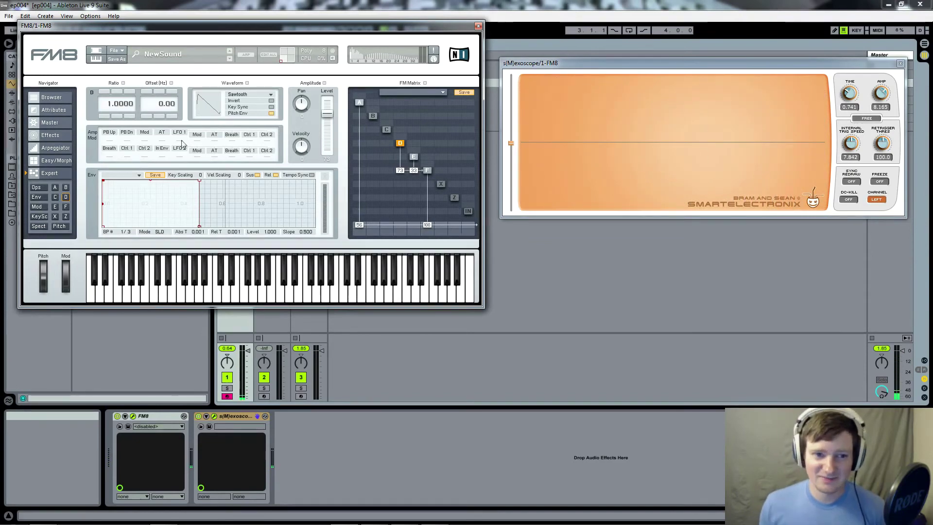
Step: Link the envelopes of operators A, B and C and shape them with full sustain and a release of about 0.148 s
click(39, 200)
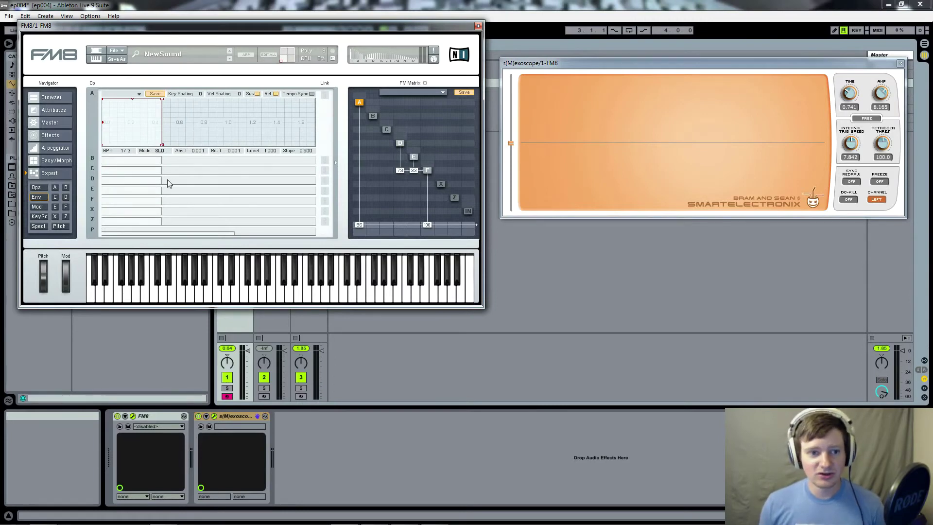
click(66, 197)
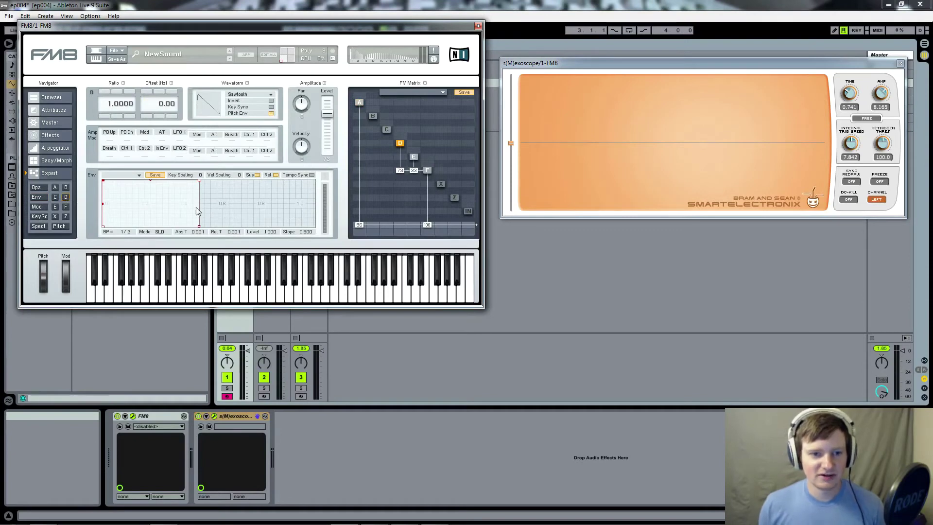
click(37, 198)
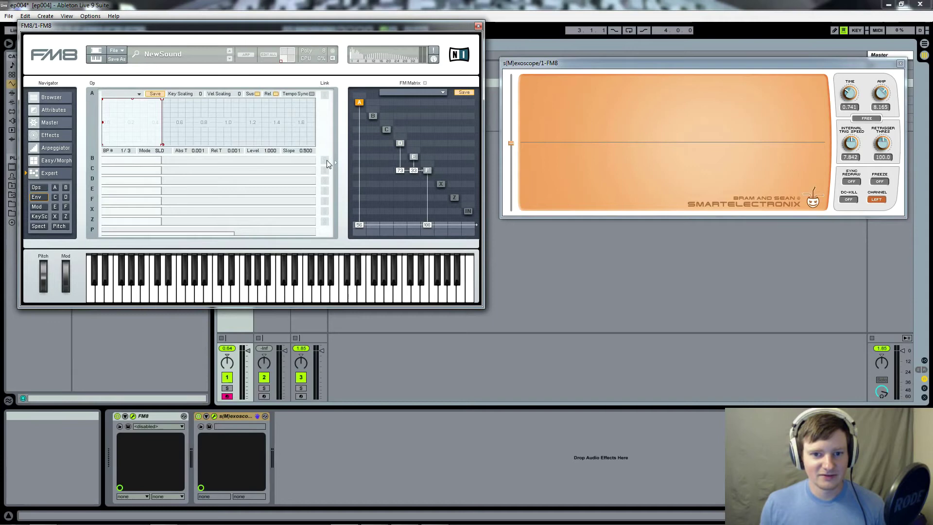
mouse_move(322, 194)
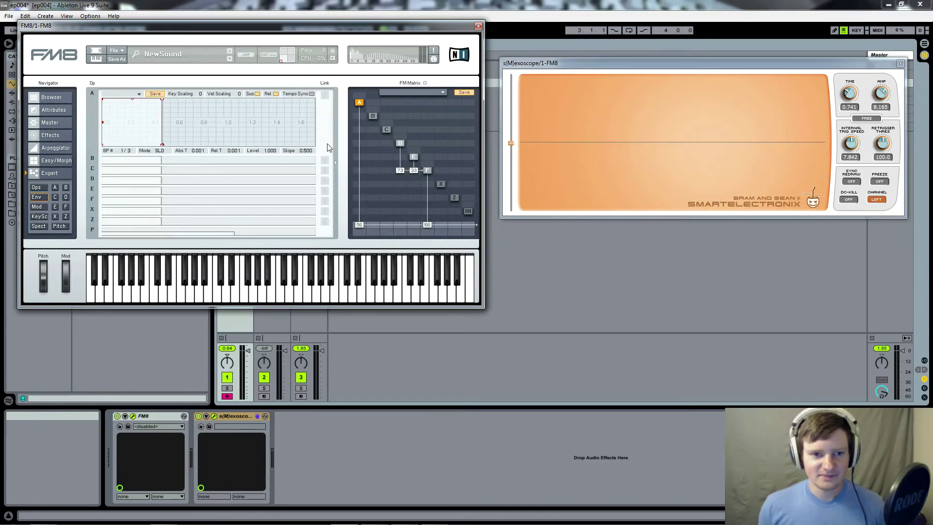
drag(163, 145, 202, 114)
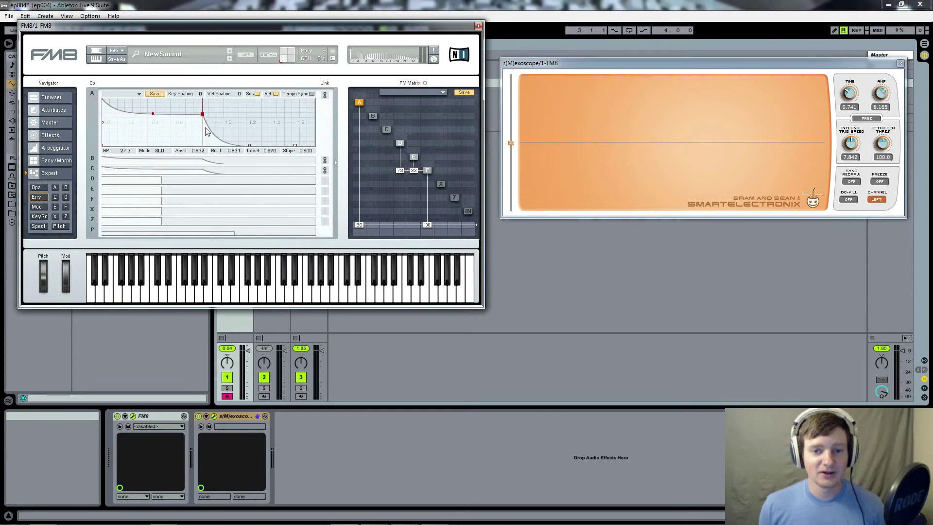
drag(203, 113, 187, 99)
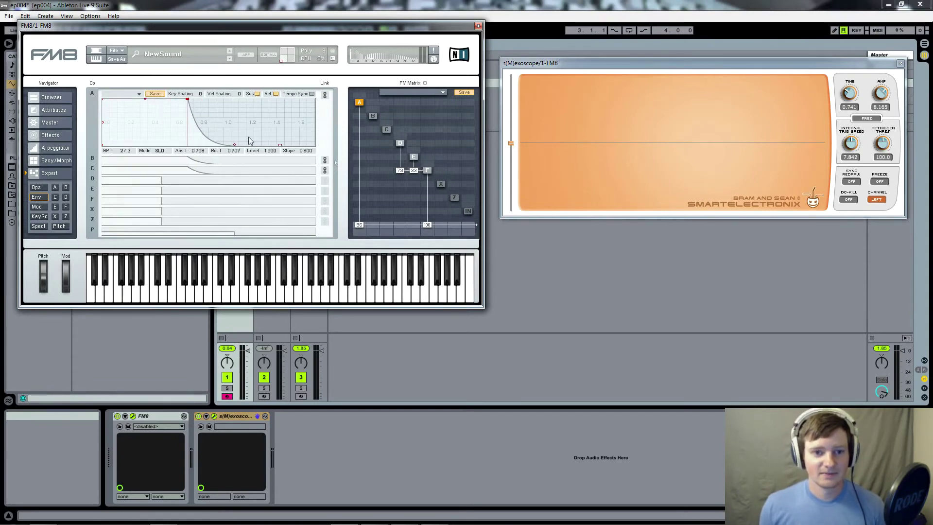
drag(280, 146, 207, 148)
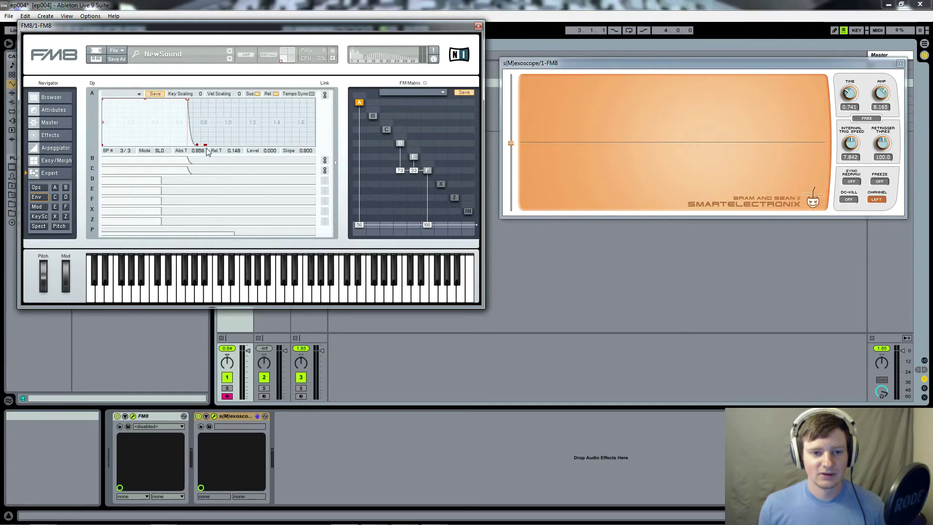
Step: Shape operator D's envelope into a fast decay to level 0 at about 0.180 s while testing notes
click(174, 181)
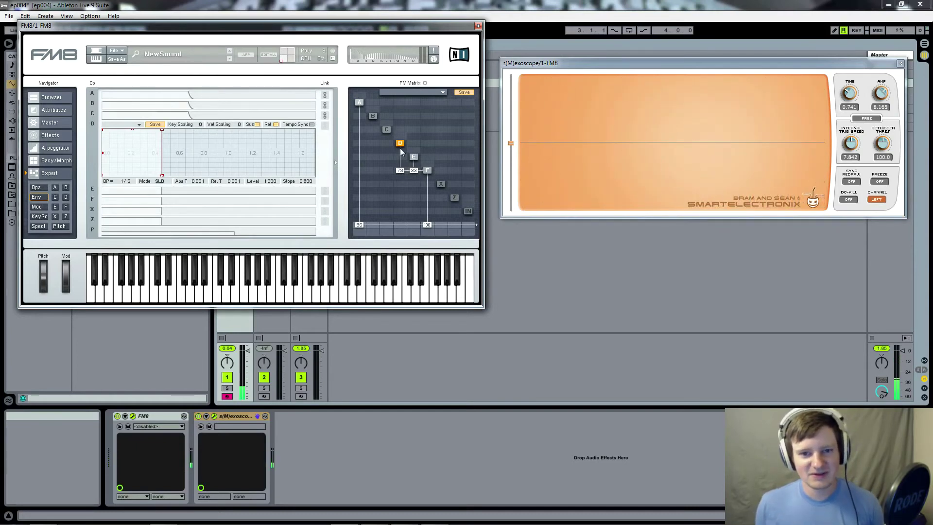
drag(162, 130, 173, 193)
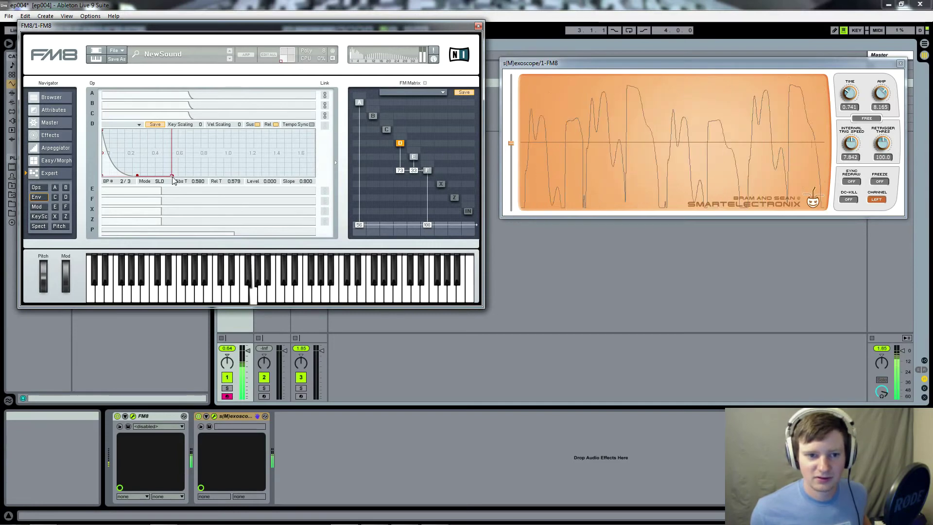
drag(157, 185, 119, 203)
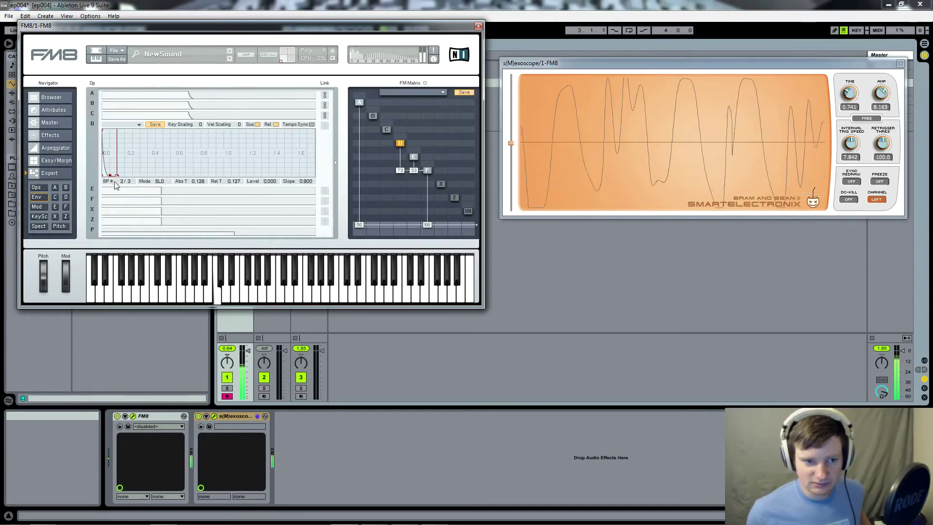
drag(117, 176, 123, 176)
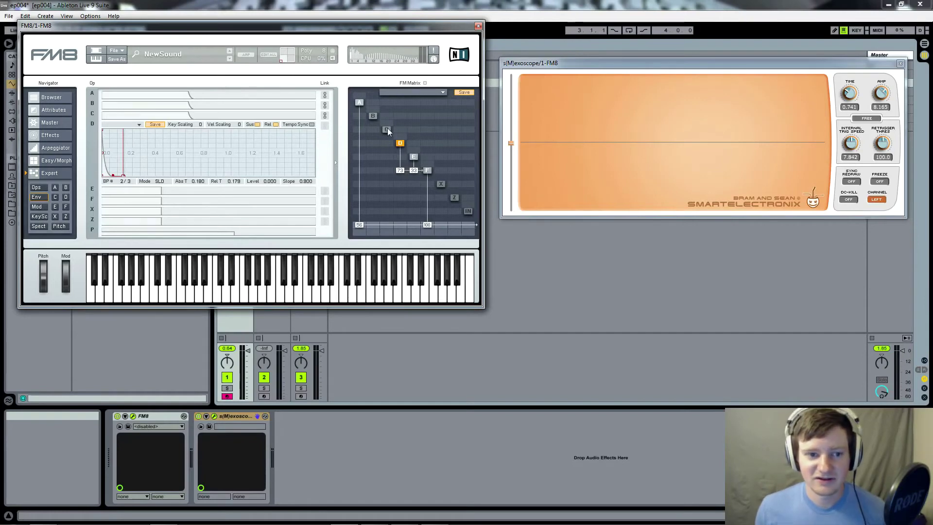
Step: Route operator C into F as another modulator and add self-feedback to C
drag(387, 127, 387, 169)
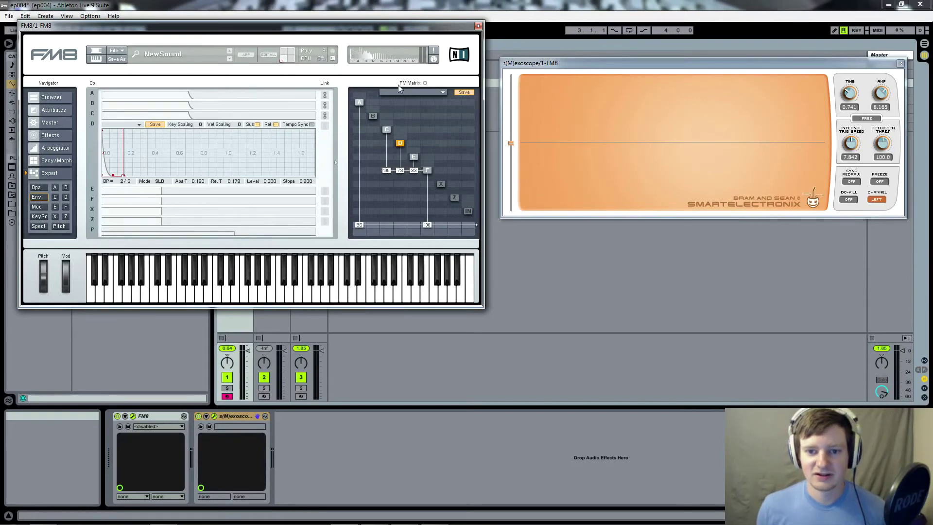
drag(390, 125, 390, 113)
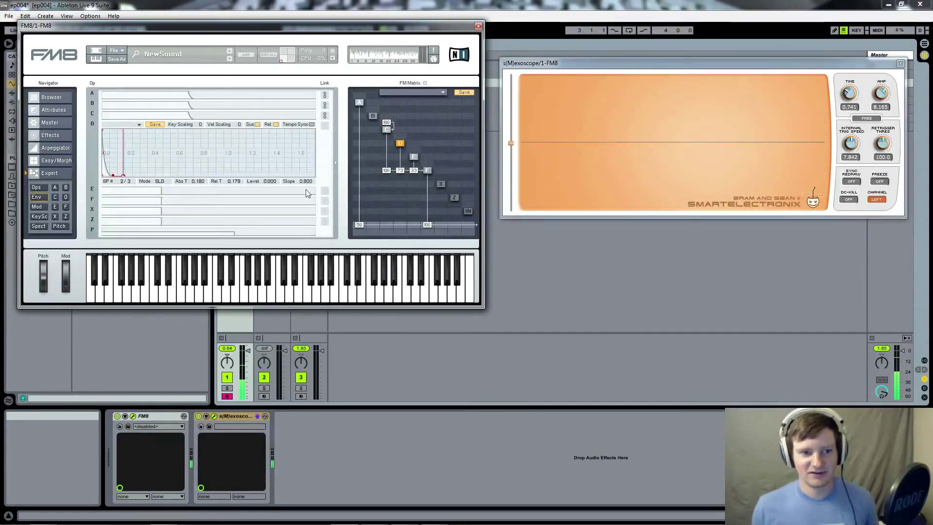
Step: Shape operator C's linked envelope into a short decay to level 0 at about 0.116 s and set C's modulation of F to 61
click(194, 114)
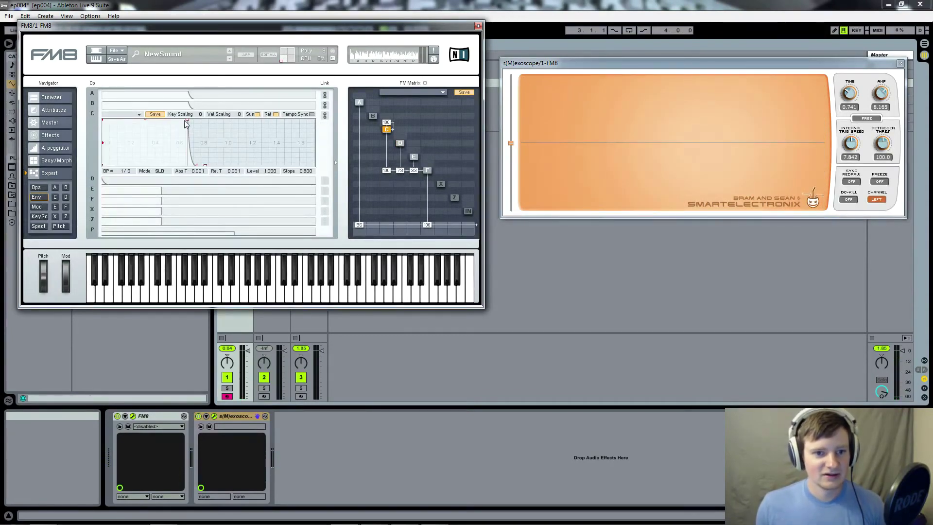
drag(187, 119, 125, 209)
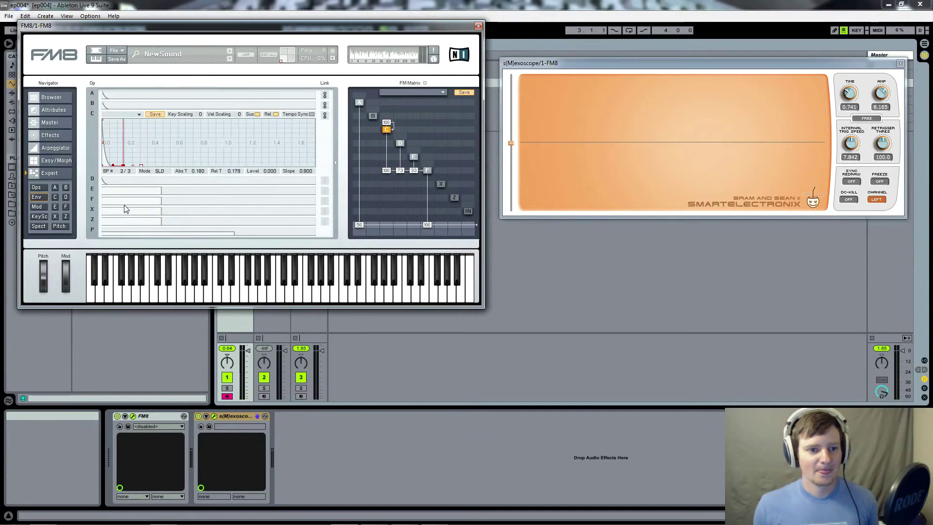
drag(140, 167, 124, 176)
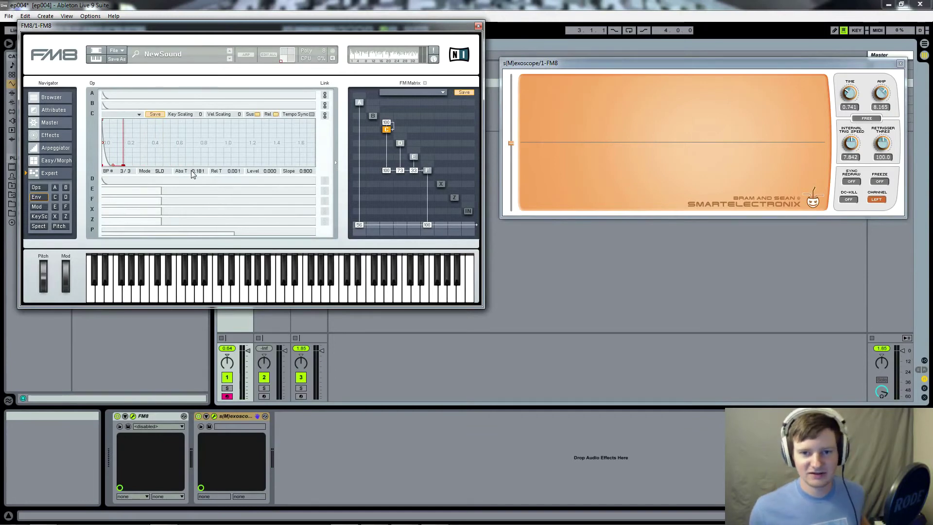
drag(124, 166, 136, 175)
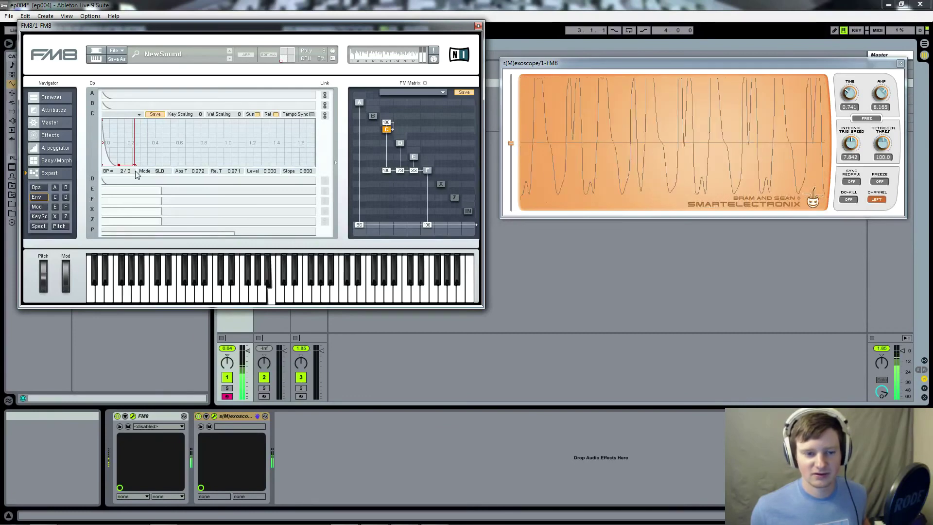
drag(138, 172, 117, 179)
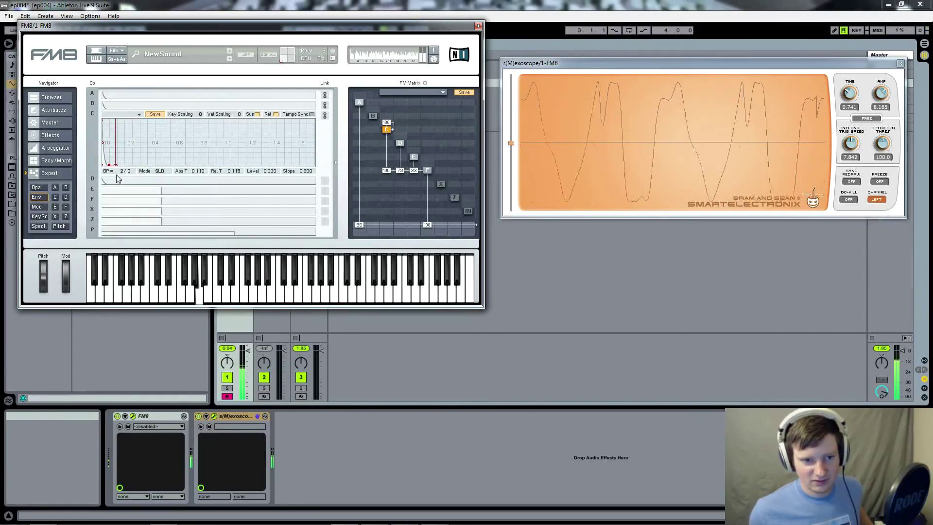
drag(382, 176, 388, 188)
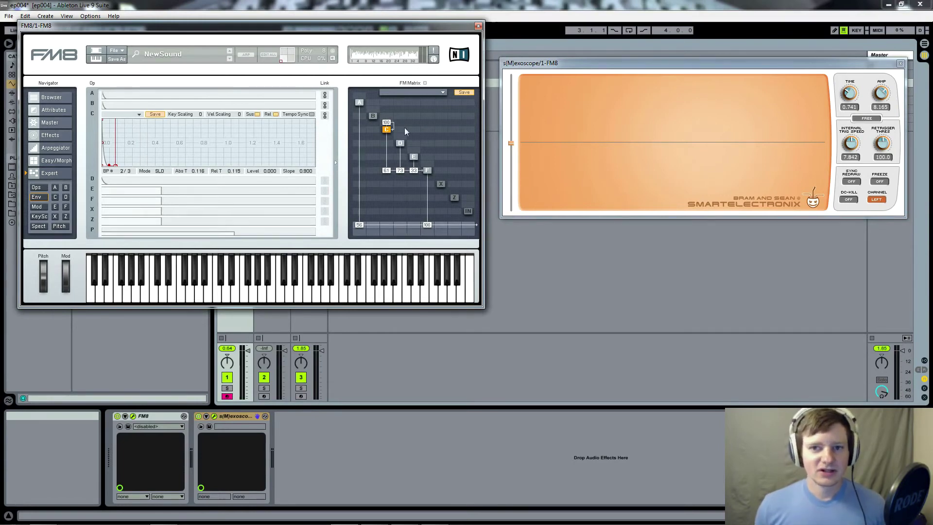
Step: Close the FM8 and s(M)exoscope windows and open the Operator track's device
click(479, 25)
click(900, 63)
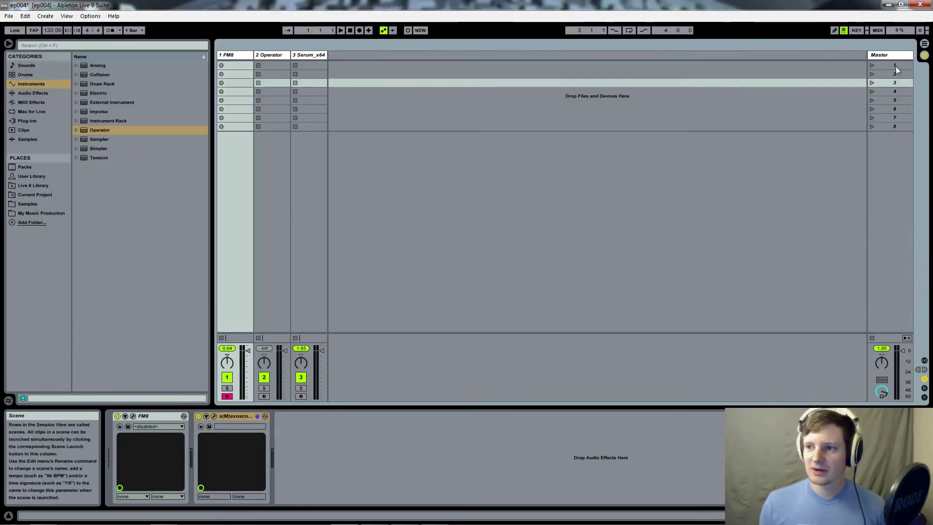
click(267, 56)
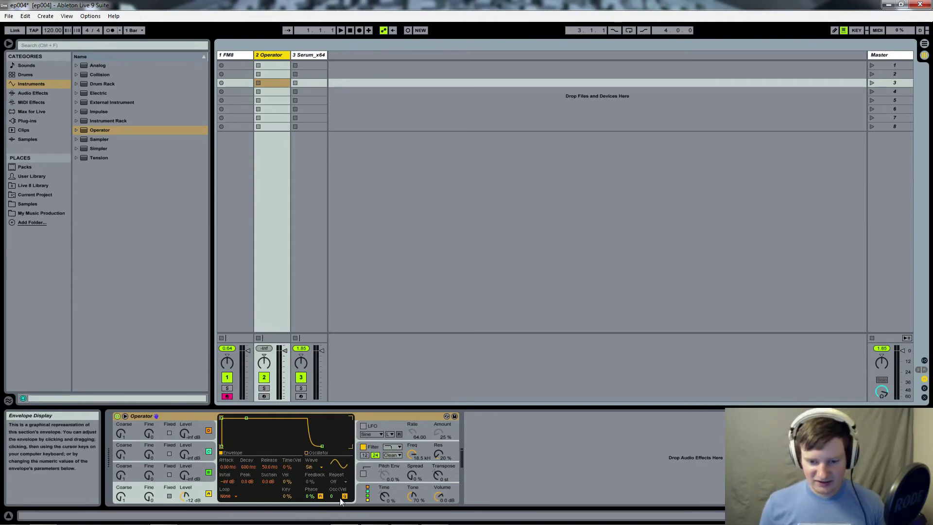
Step: Show Operator's global settings and try several algorithms, finishing with the one made of two parallel modulator-carrier pairs
click(362, 496)
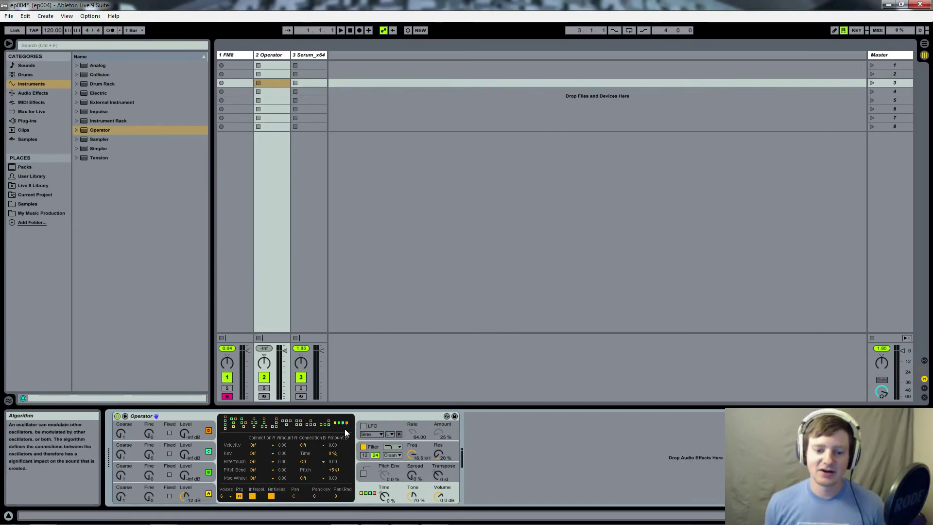
click(253, 423)
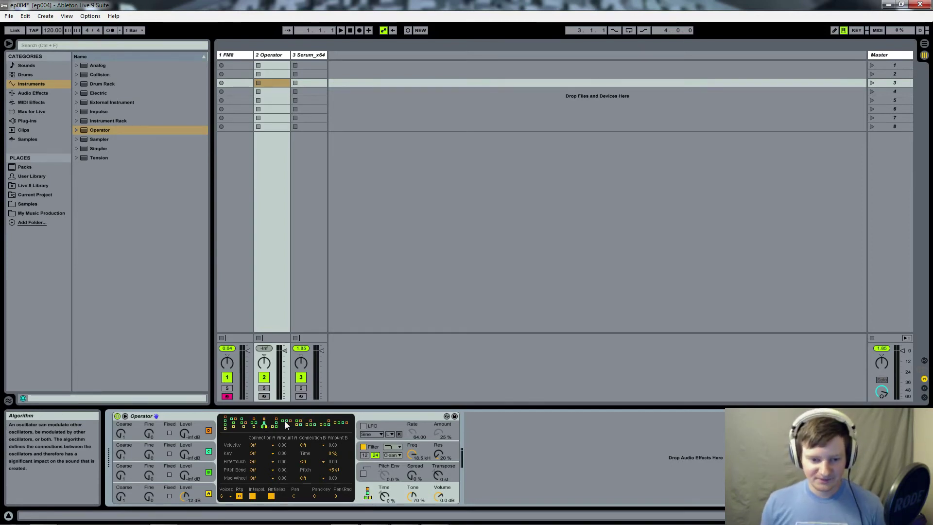
click(286, 422)
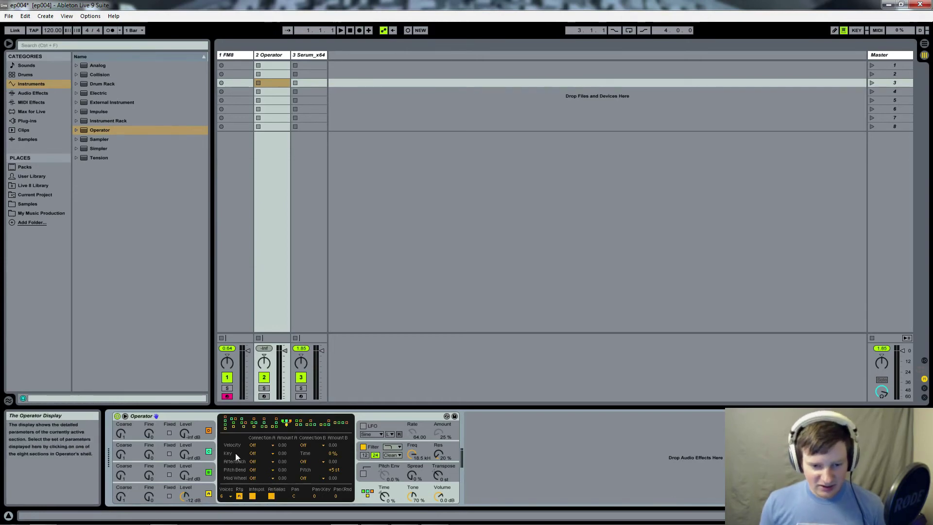
click(299, 424)
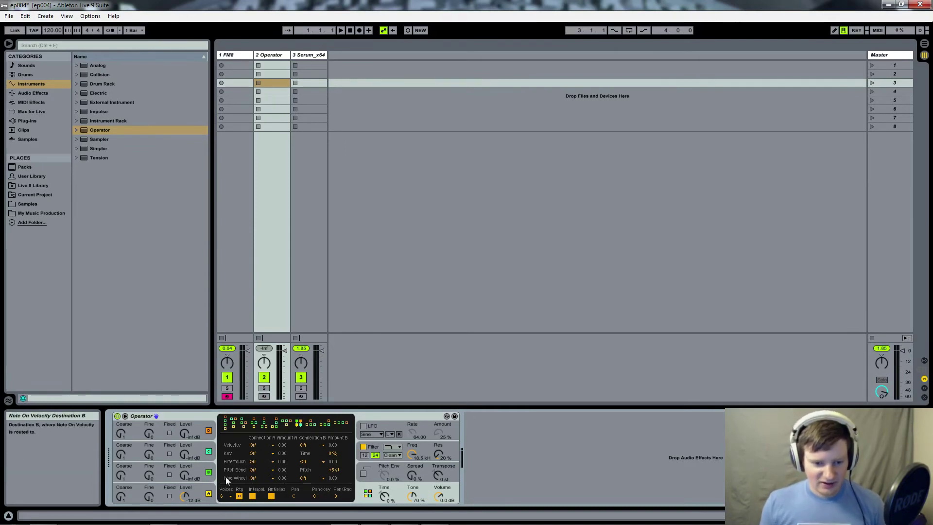
Step: Draw a custom User waveform for Operator's oscillator A from groups of harmonics and arm the Operator track
click(208, 493)
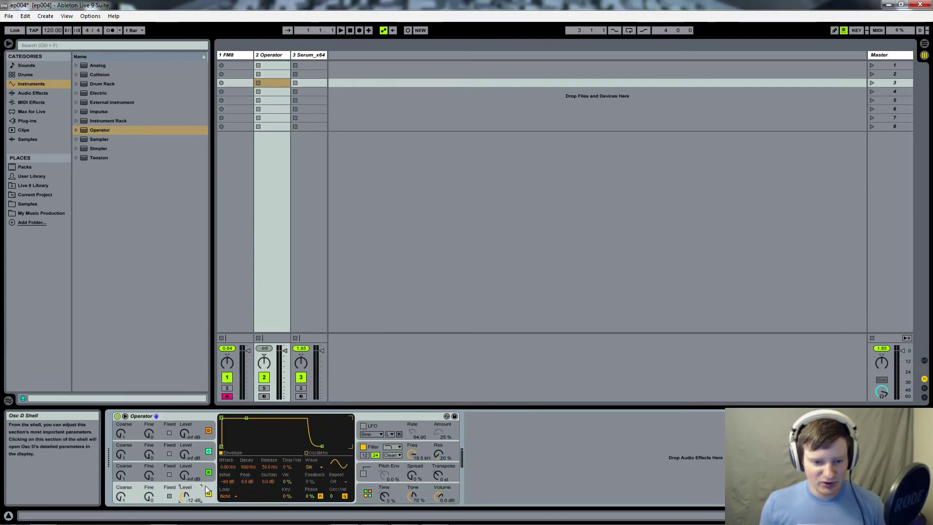
click(200, 472)
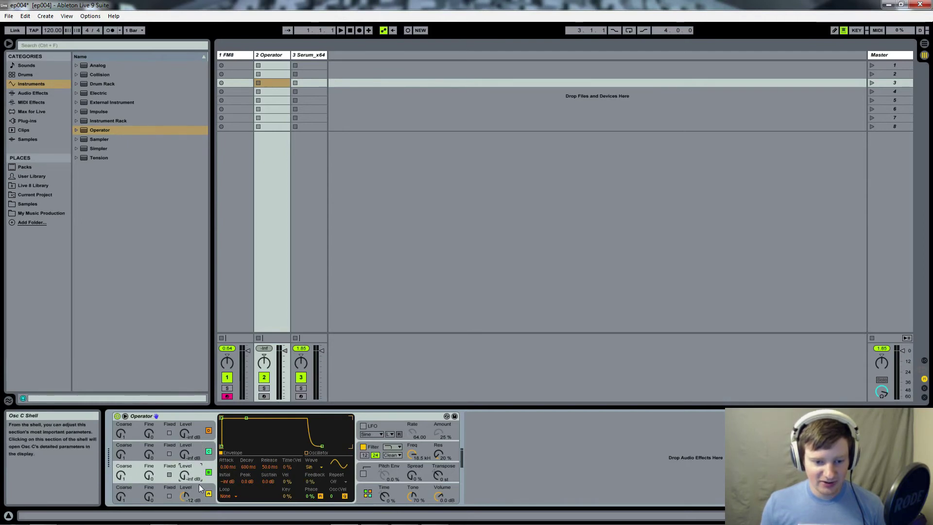
click(199, 485)
click(321, 466)
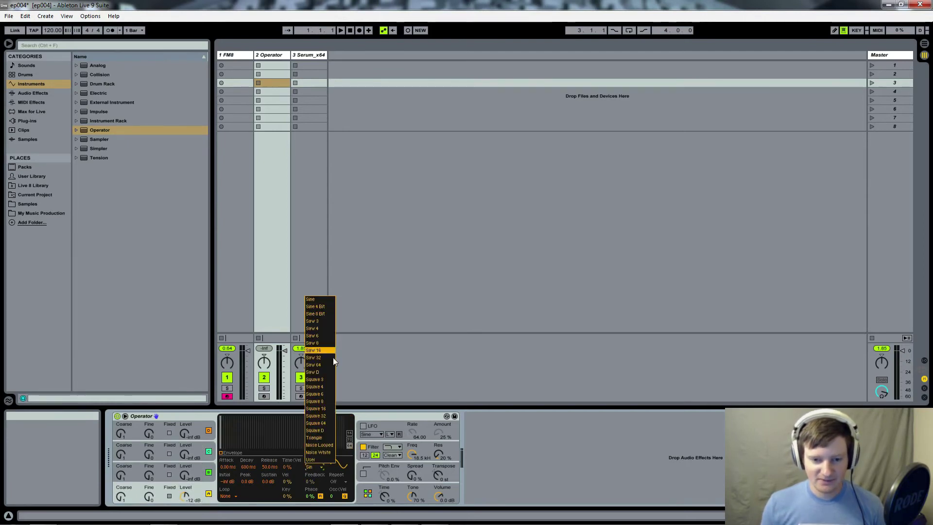
click(242, 428)
mouse_move(267, 428)
mouse_down()
mouse_move(310, 414)
mouse_move(232, 432)
mouse_up()
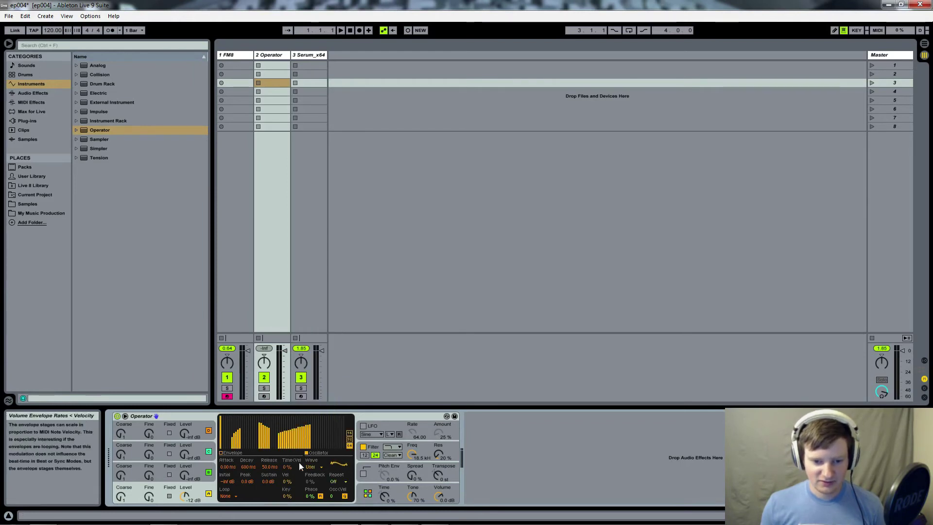
click(265, 397)
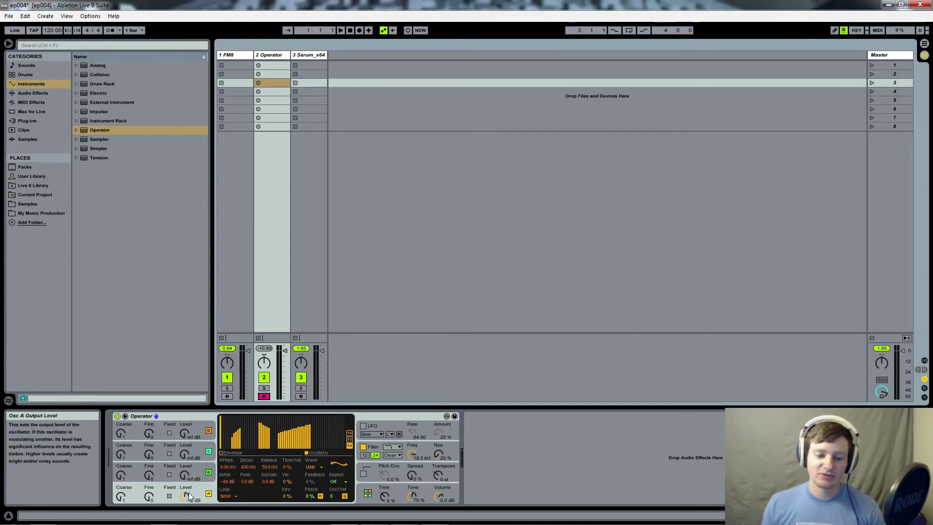
Step: Set Operator's oscillator A output level to -12 dB, try its Sine 4 Bit waveform and settle on Sine
drag(189, 497, 193, 496)
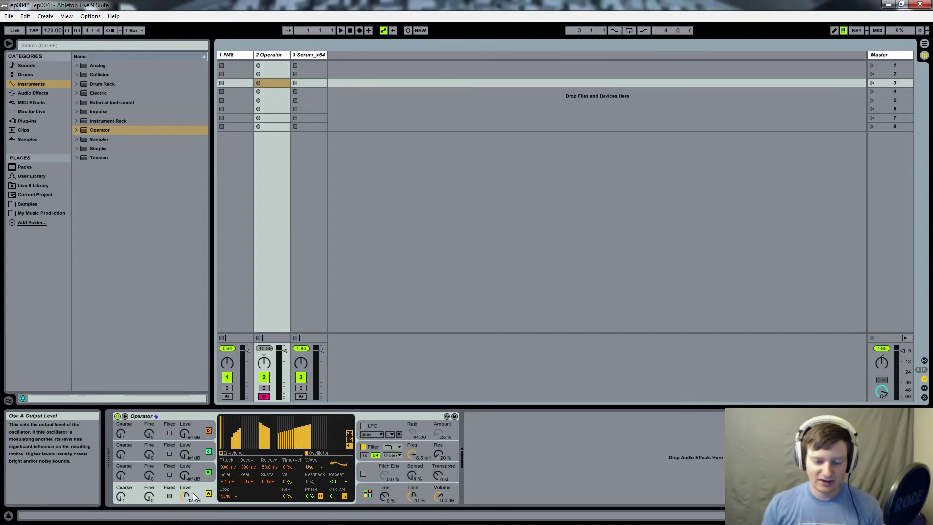
drag(185, 475, 186, 473)
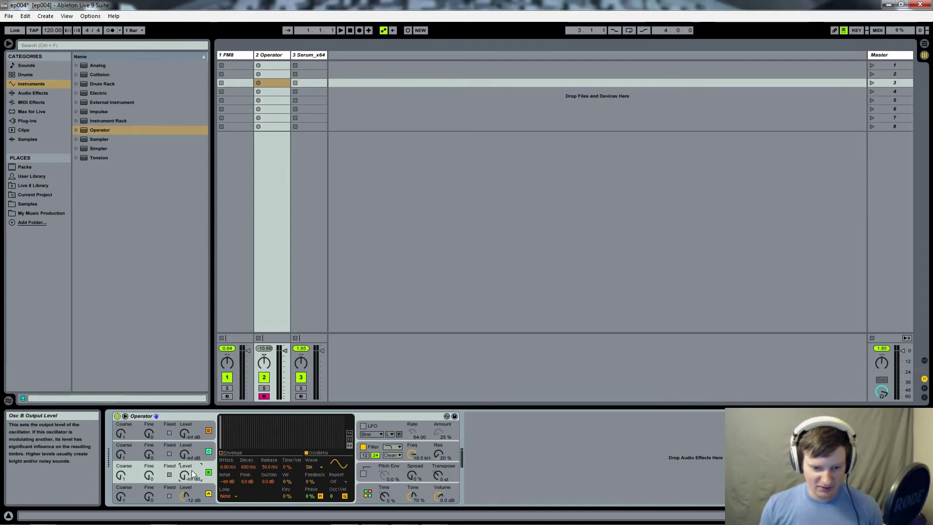
click(186, 494)
click(320, 467)
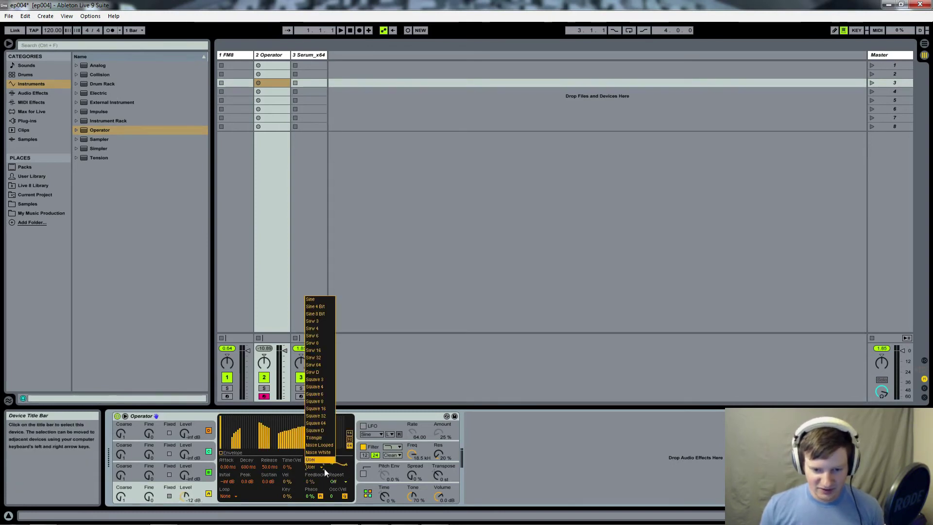
click(315, 307)
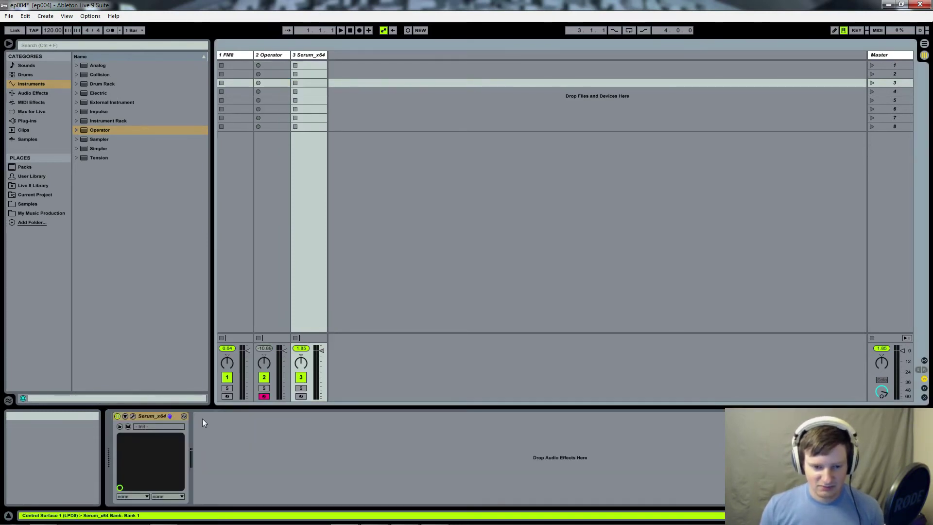
click(268, 301)
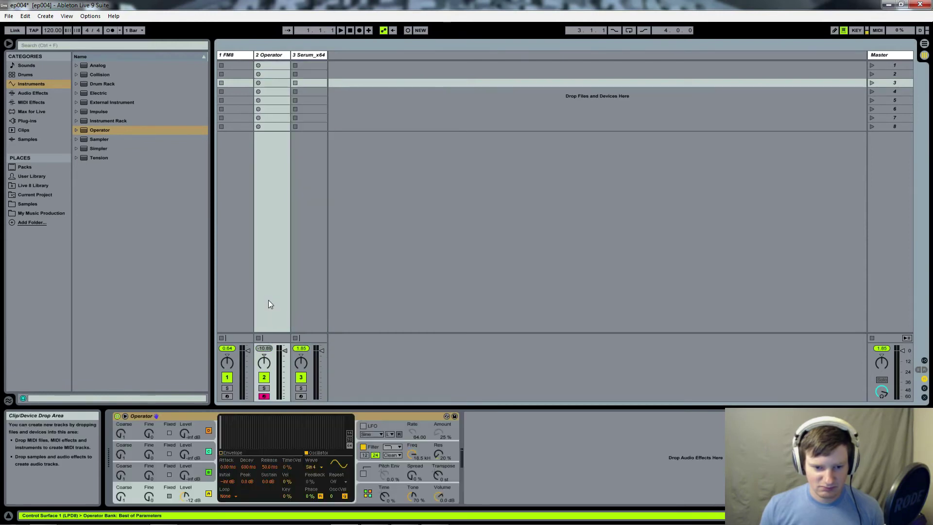
click(319, 467)
click(312, 299)
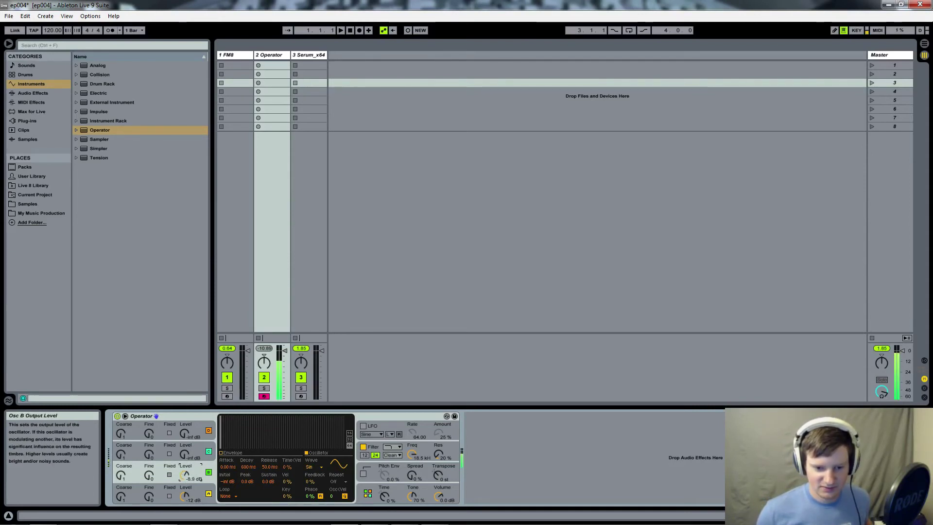
Step: Raise oscillator B's output level to 0.0 dB and switch to the algorithm that stacks all four oscillators in series
drag(185, 474, 185, 466)
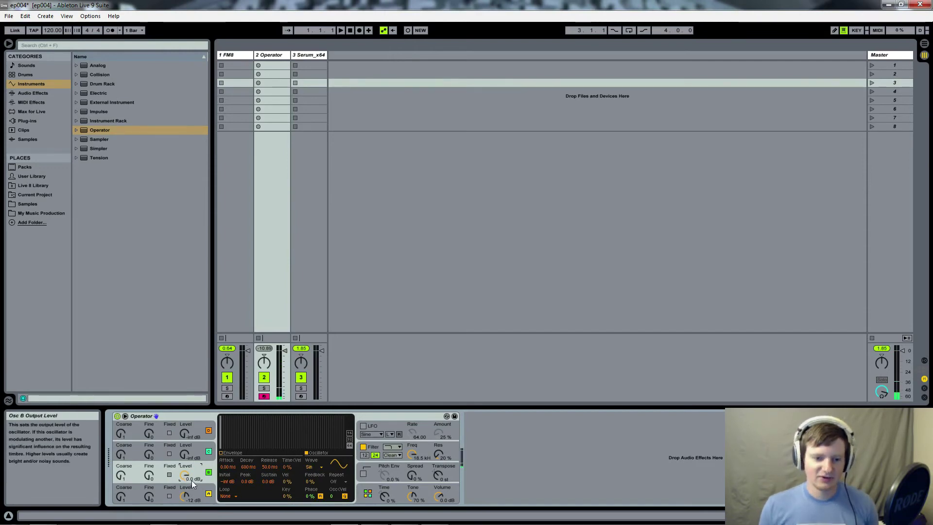
click(368, 493)
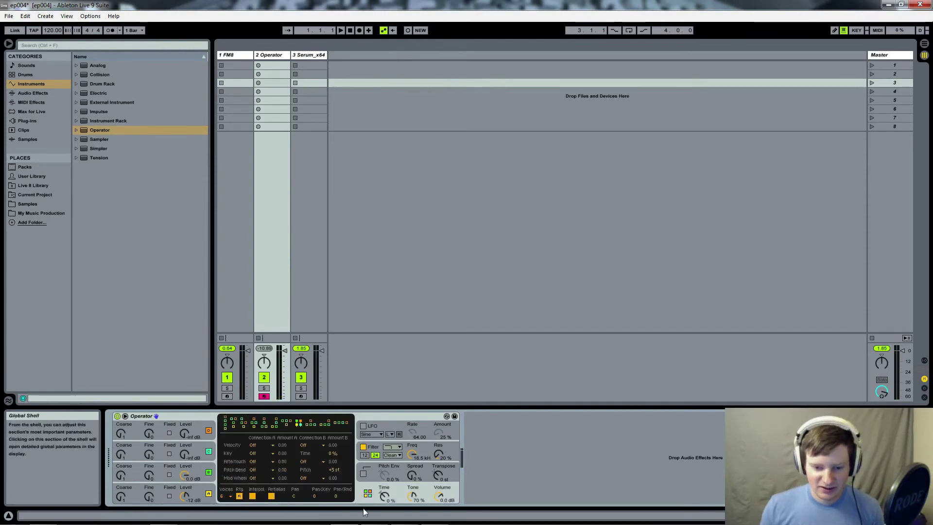
click(199, 468)
mouse_move(193, 480)
mouse_down()
mouse_move(193, 497)
mouse_move(190, 472)
mouse_up()
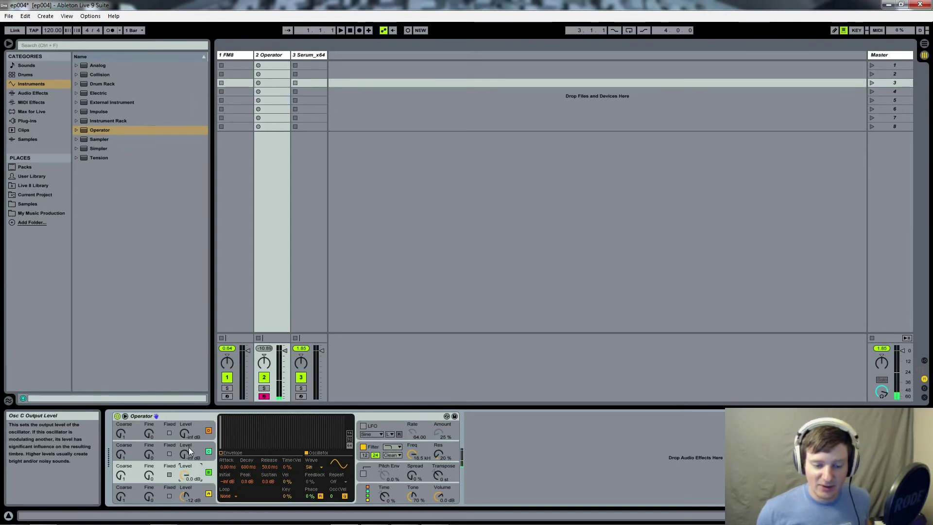
Step: Set oscillator B to -25 dB with coarse 22, and oscillator C to about -19 dB with coarse 23 and fine 105
drag(185, 455, 185, 484)
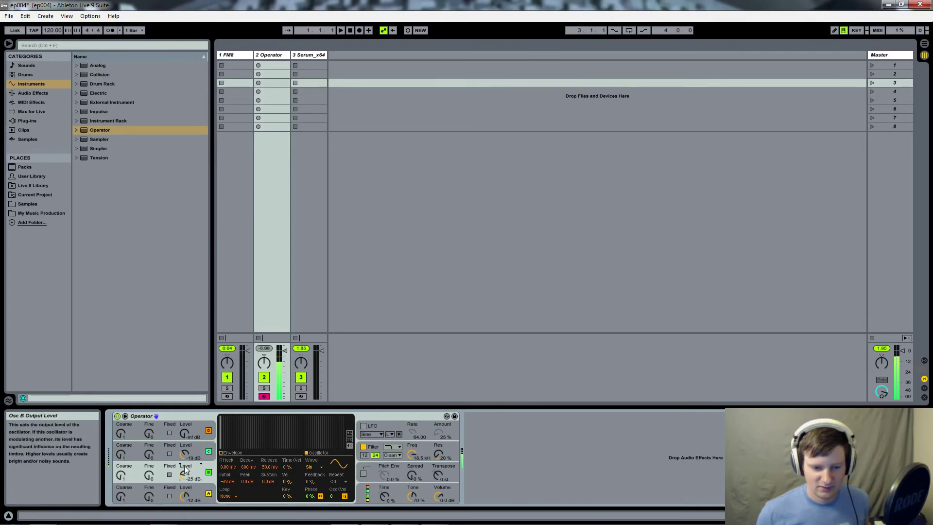
click(121, 475)
drag(149, 475, 149, 440)
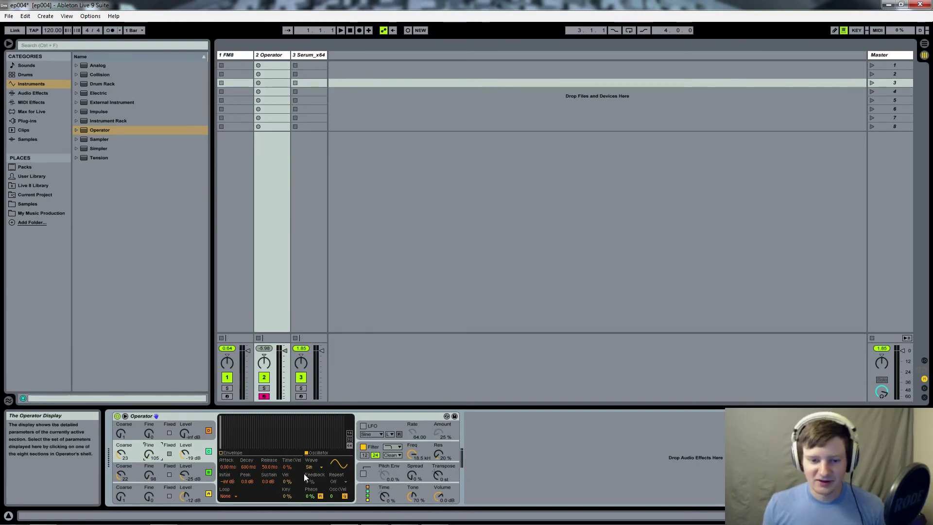
Step: Open Serum on its track, choose FM (from B) as oscillator A's warp mode, and view oscillator B's warp modes
click(305, 54)
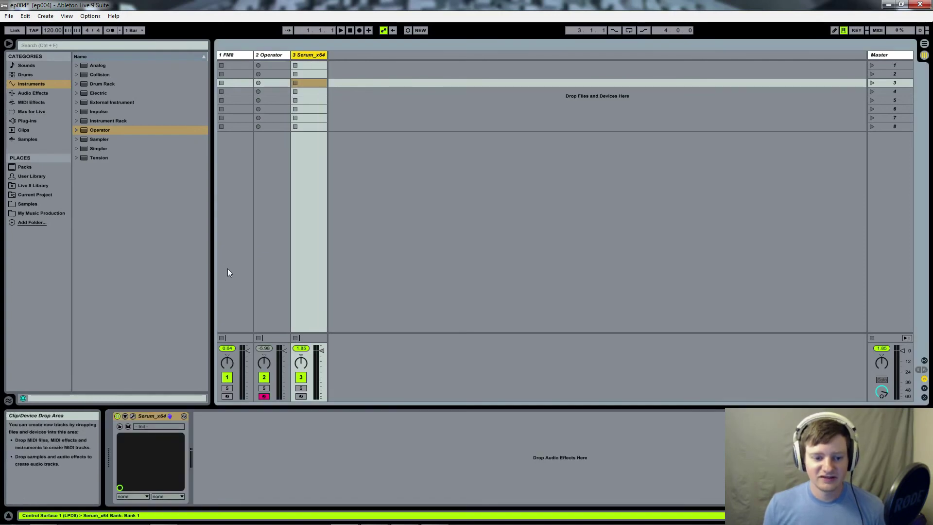
click(133, 416)
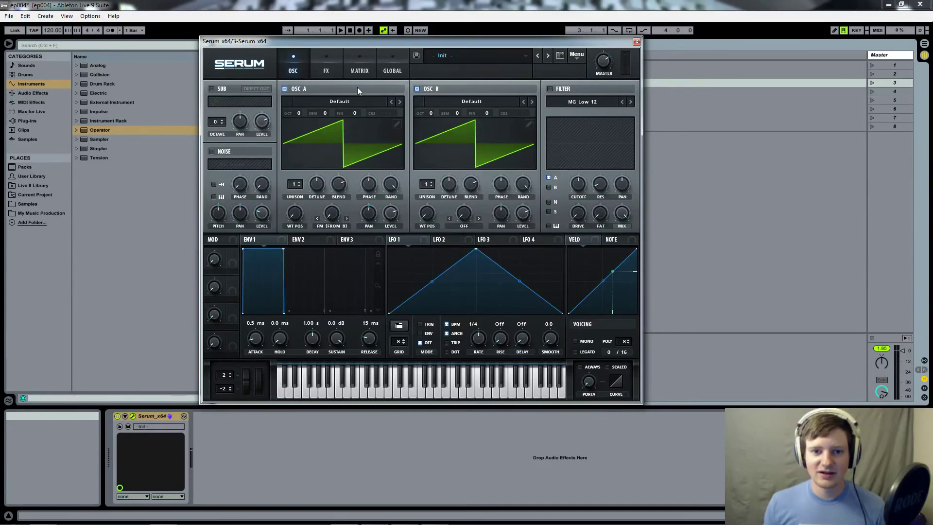
click(331, 226)
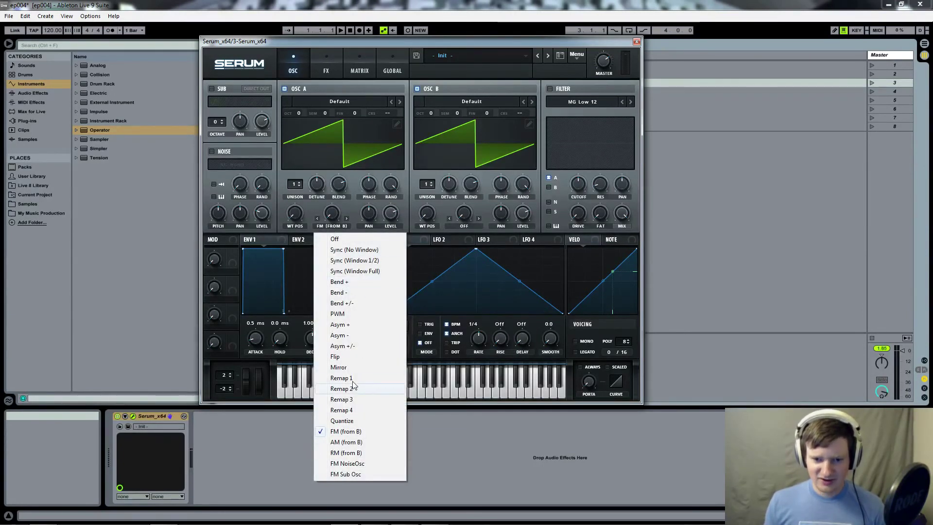
click(346, 435)
click(464, 231)
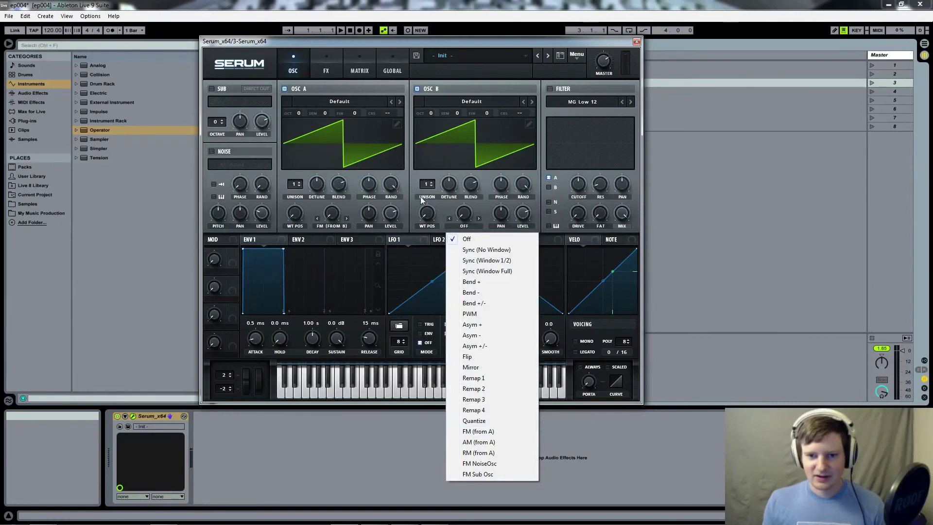
click(415, 182)
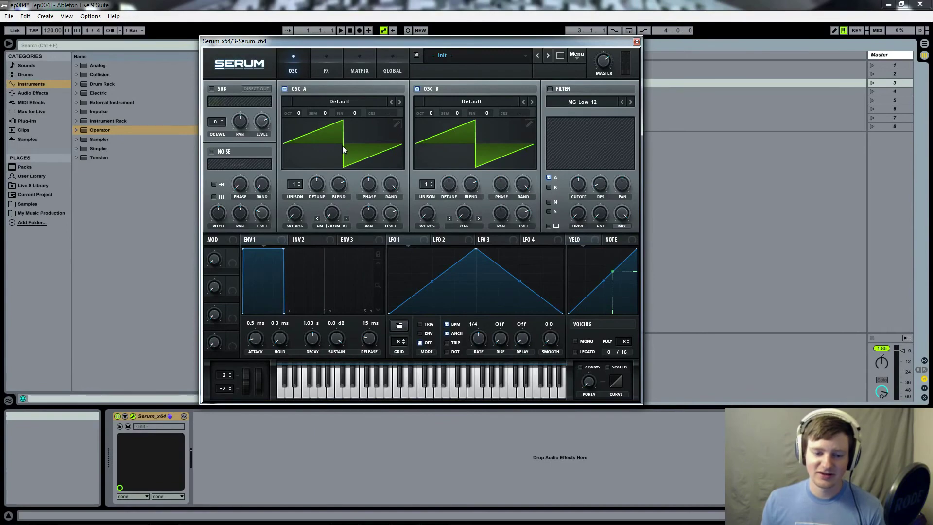
Step: Move the Serum window clear, arm its track, and load the Analog wavetable Basic Shapes into oscillators A and B
drag(344, 43, 328, 65)
click(301, 397)
click(326, 121)
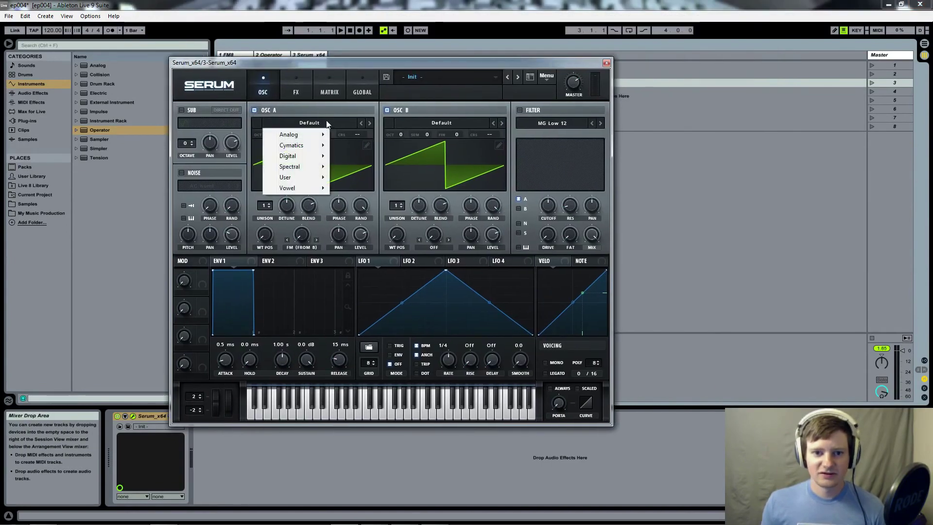
mouse_move(313, 136)
click(354, 180)
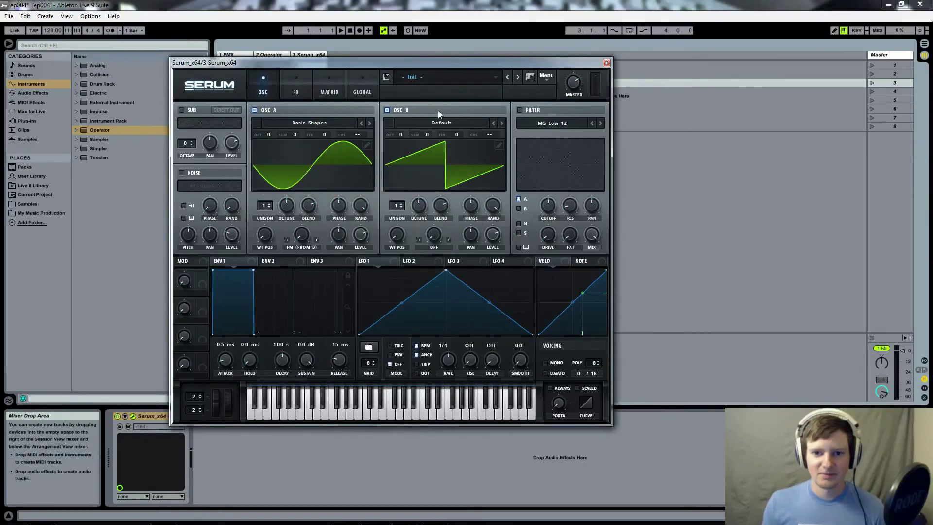
click(433, 121)
mouse_move(442, 137)
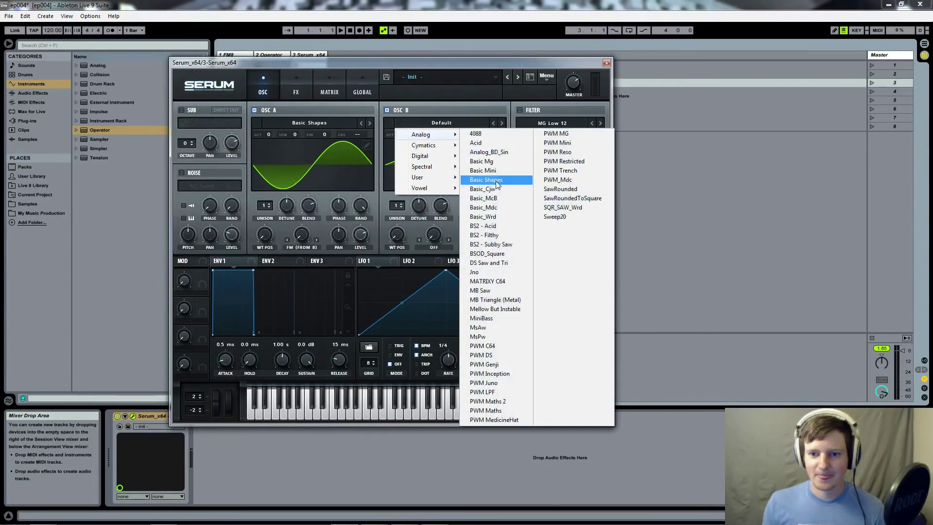
click(484, 180)
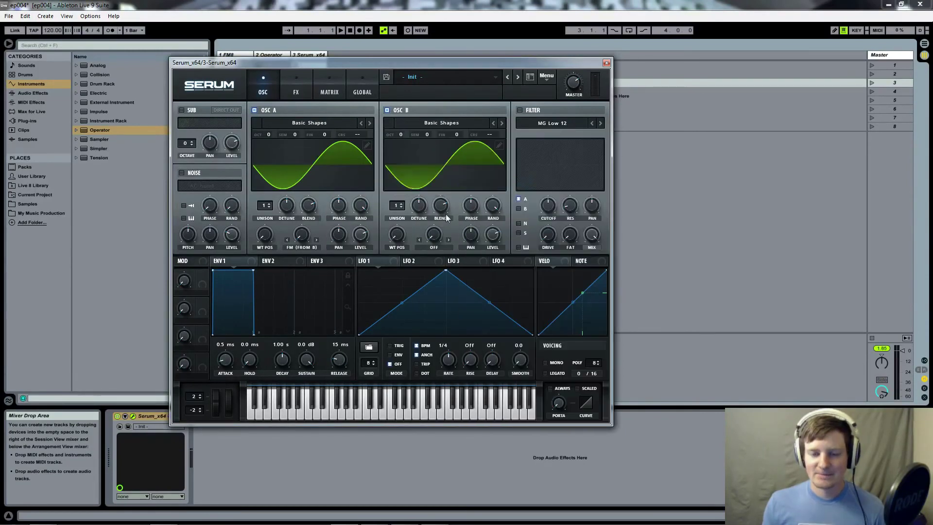
Step: Compare the sound with oscillator B off and on, and raise oscillator A's FM (from B) amount
click(387, 109)
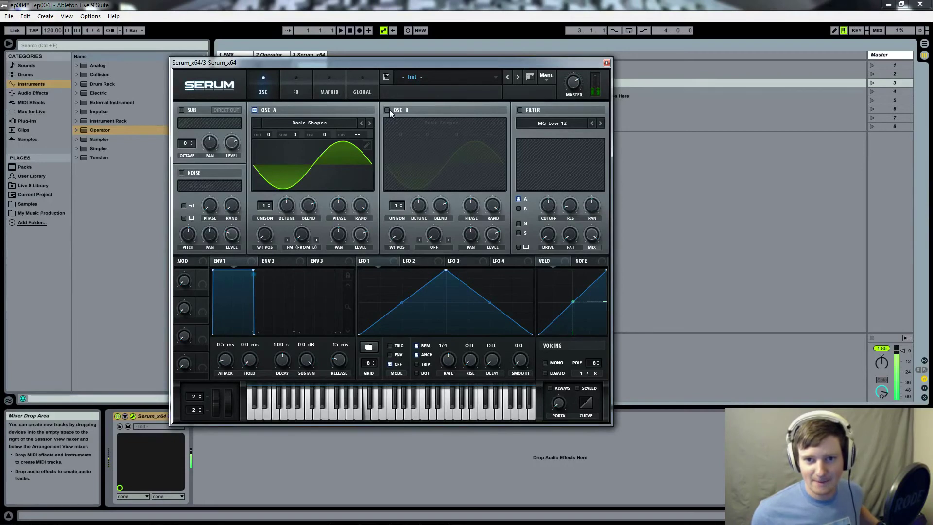
click(388, 110)
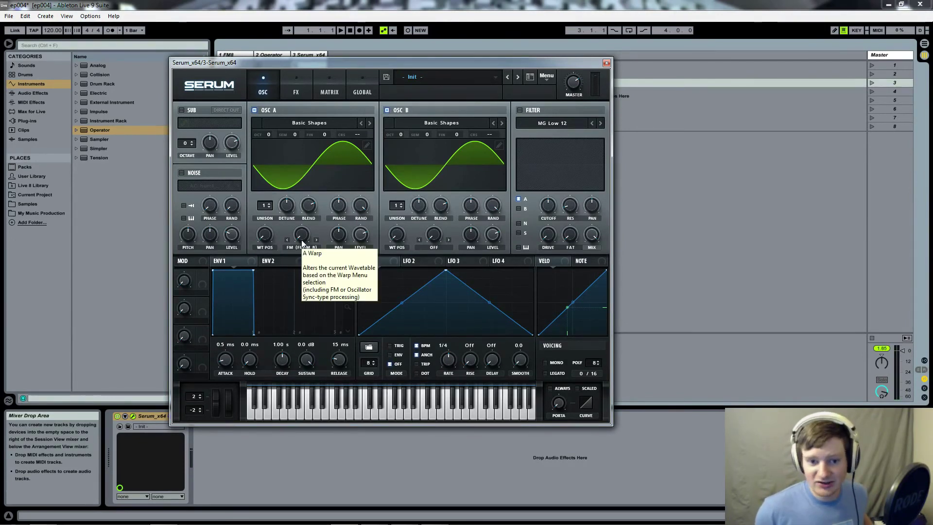
drag(302, 243, 331, 174)
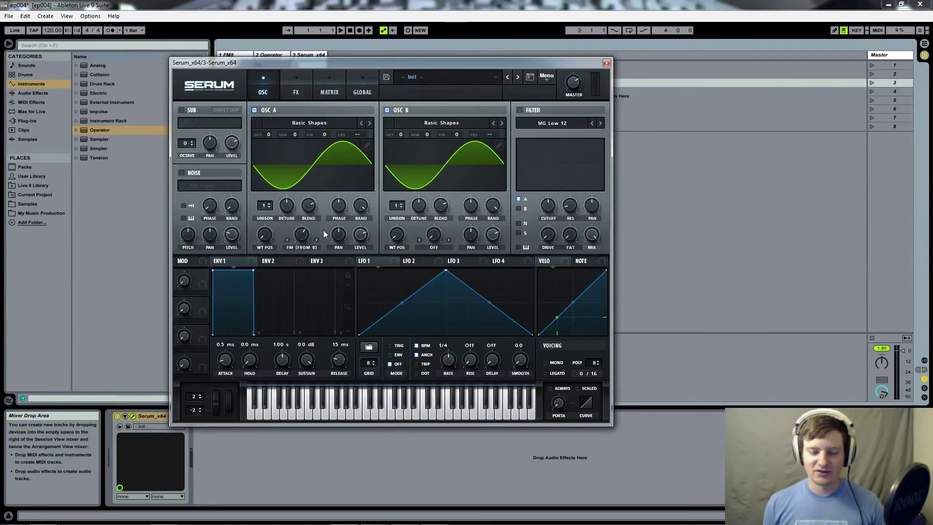
Step: Try oscillator B at octave -1, set it to +1, and close the Serum window
drag(401, 134, 401, 139)
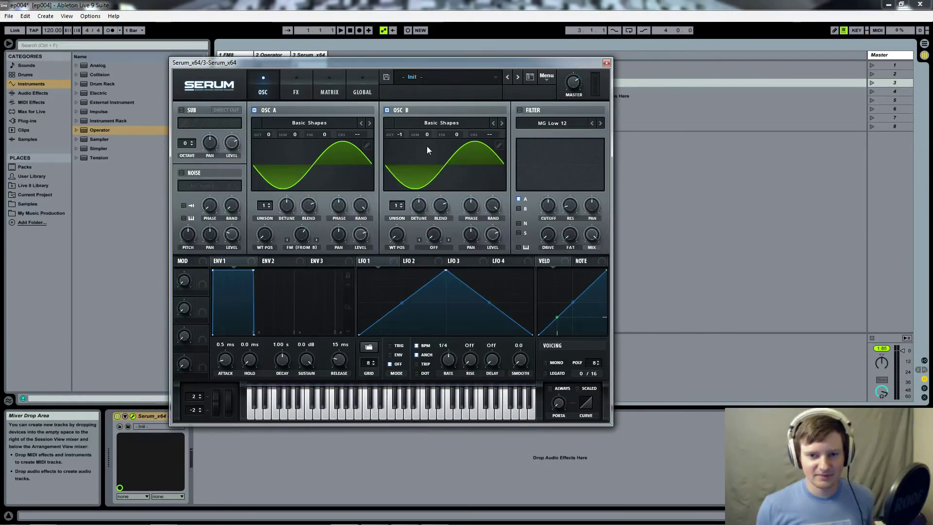
drag(398, 136, 407, 115)
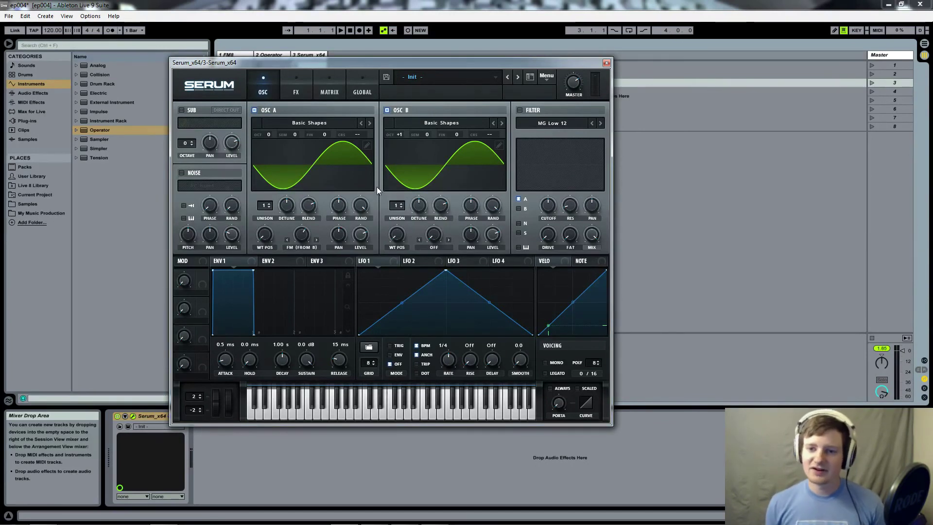
click(607, 63)
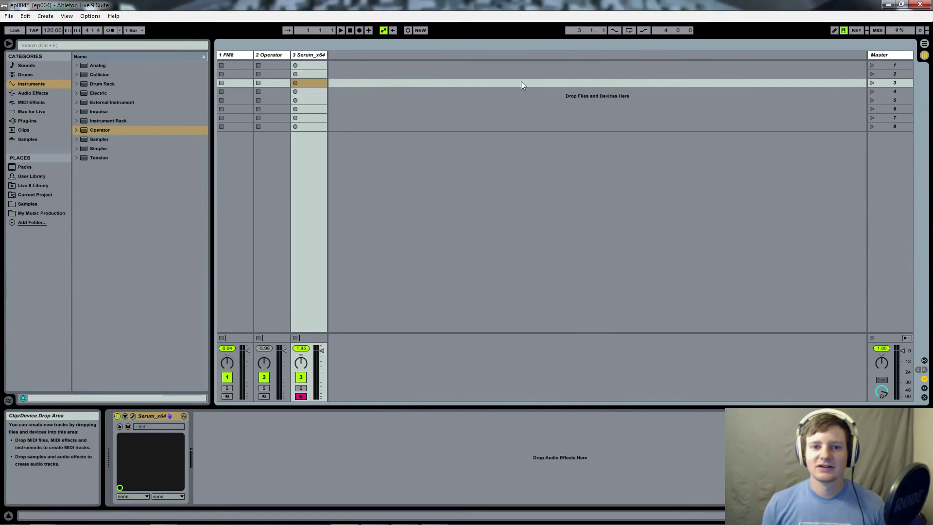
Step: Open FM8 on its track, show the settings of all operators, and view operator C's available waveforms
click(239, 57)
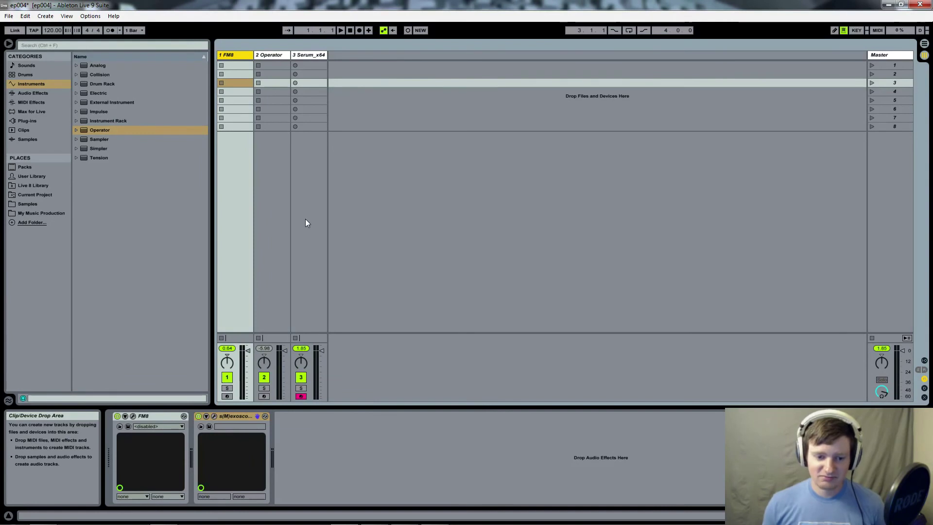
click(133, 416)
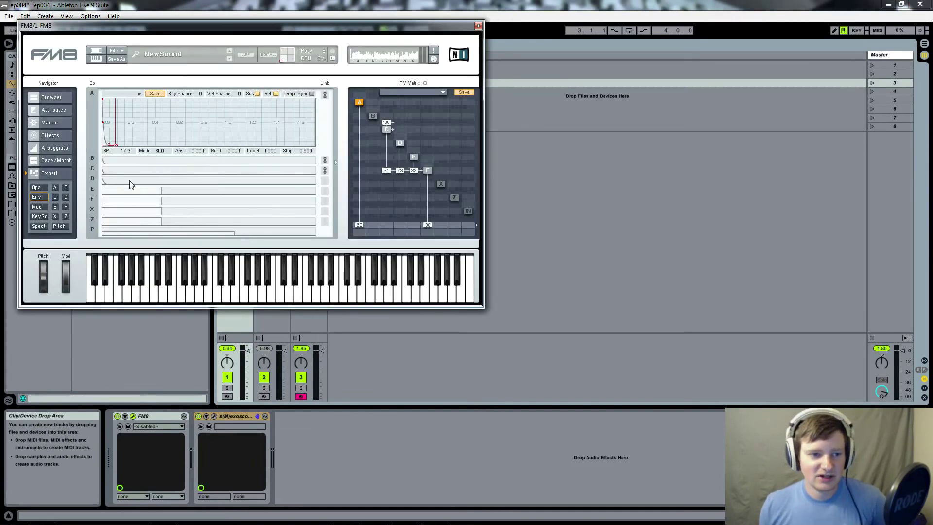
click(36, 187)
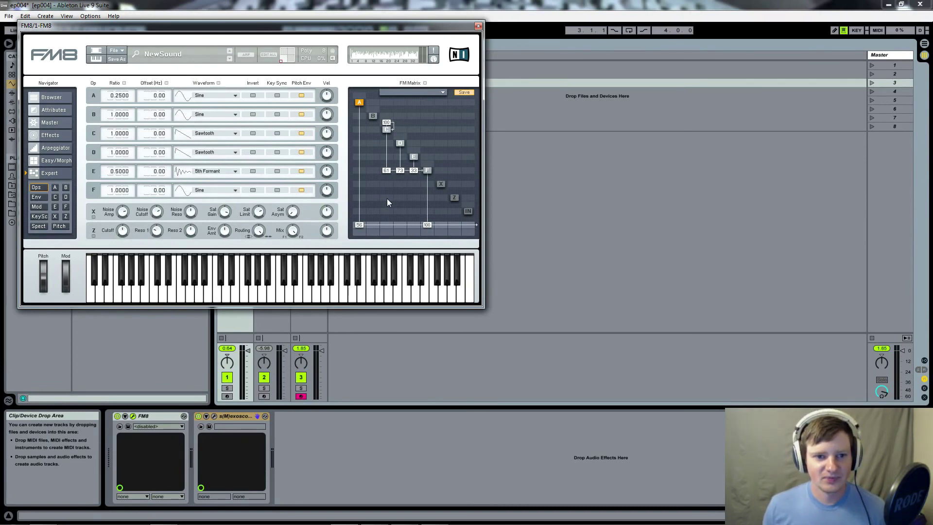
click(232, 132)
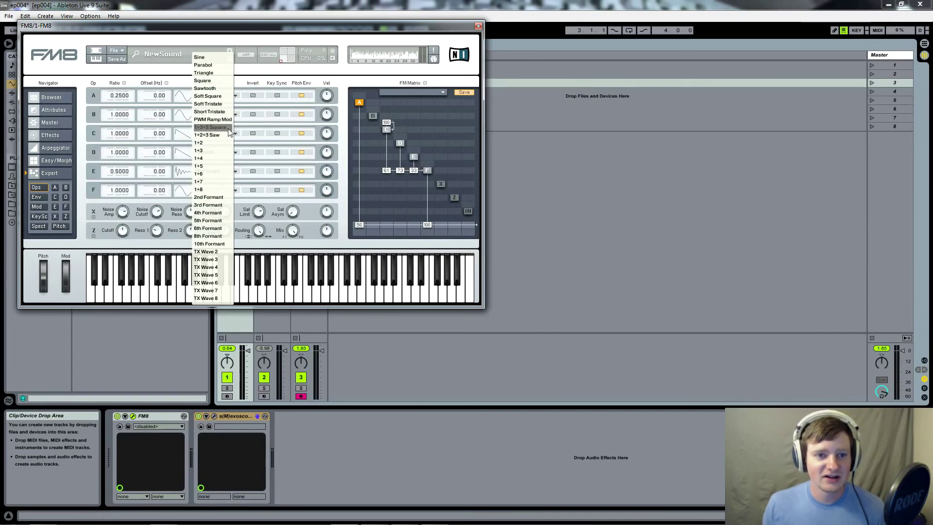
click(346, 165)
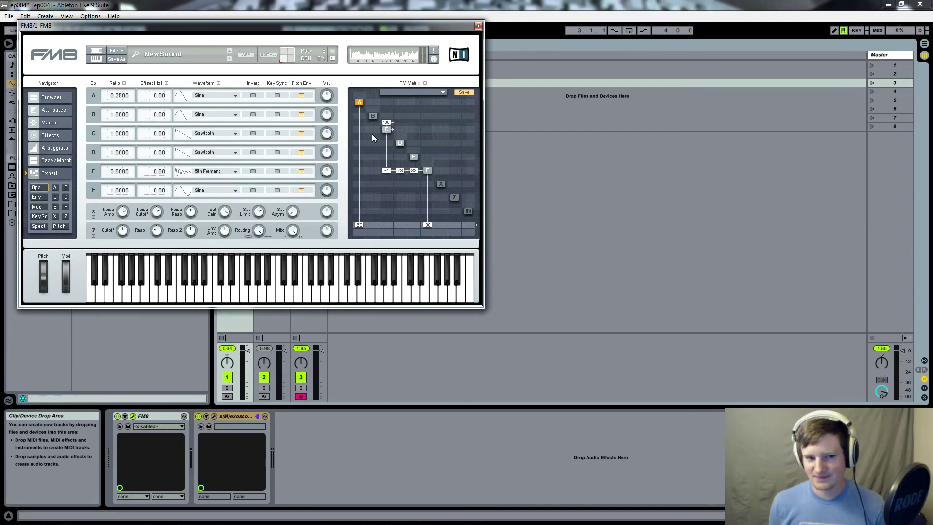
Step: Set operator E's waveform to Square, arm the FM8 track, and set E's modulation of F to 40 as F's only modulator
click(231, 175)
click(218, 87)
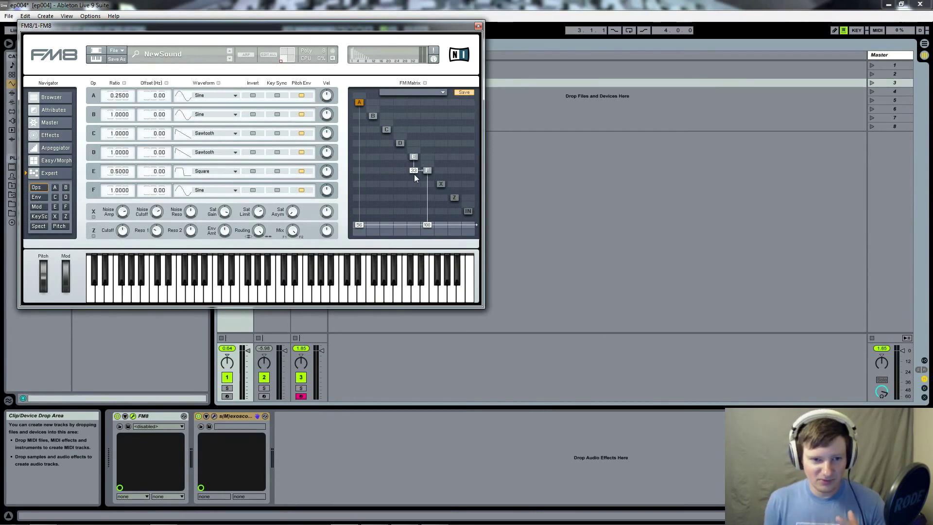
drag(415, 175, 425, 147)
click(227, 397)
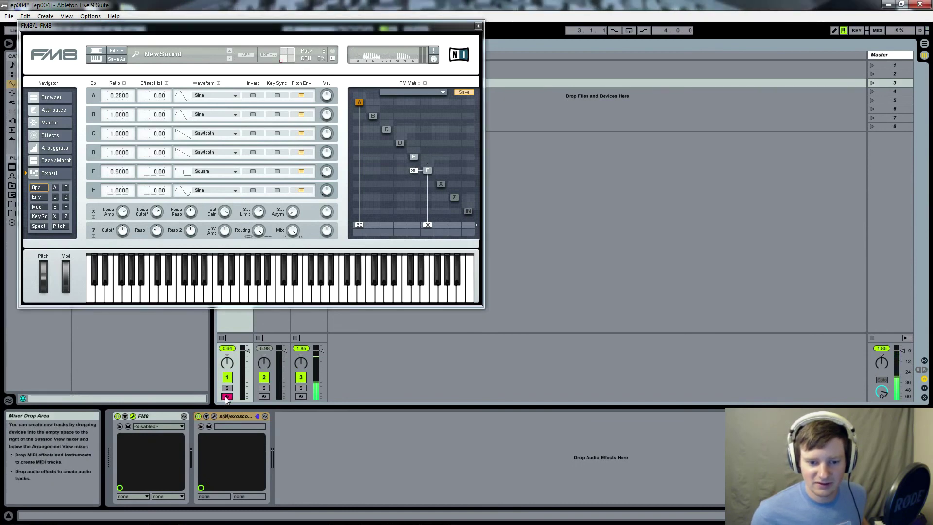
drag(415, 172, 436, 194)
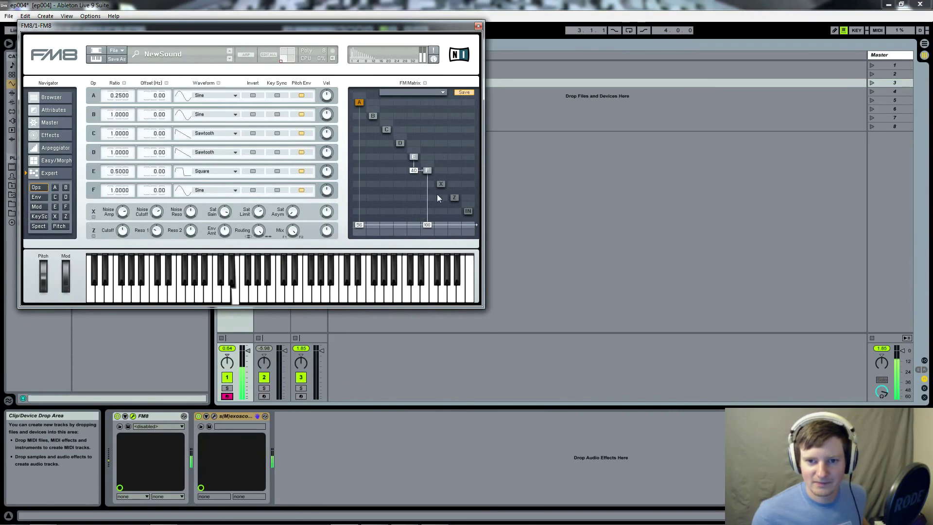
Step: Try Sawtooth as operator E's waveform and vary E's modulation of operator F while playing a note
click(232, 172)
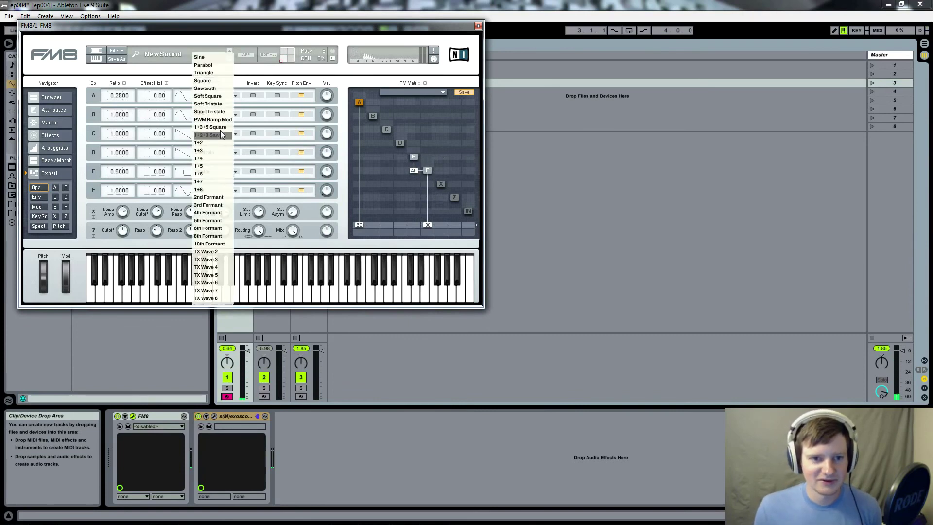
click(223, 88)
key(f)
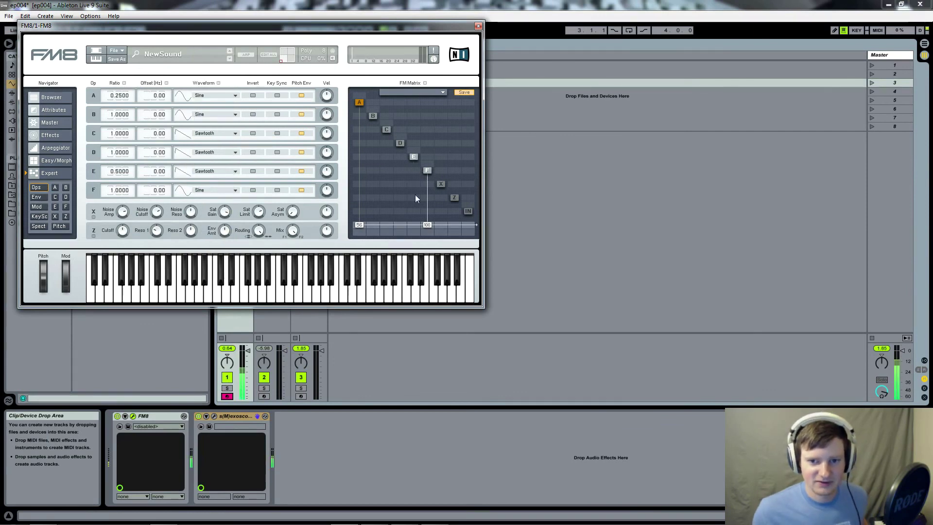
drag(421, 198, 427, 154)
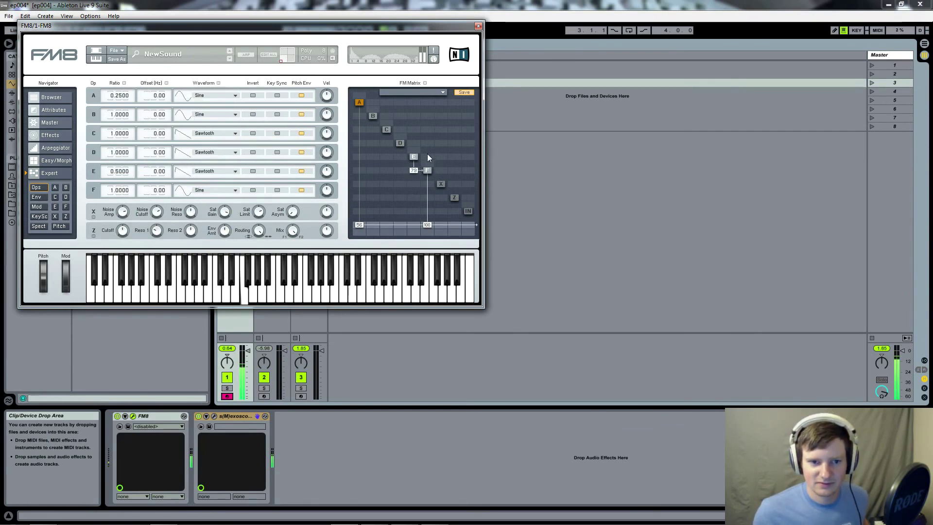
Step: Set operator E's waveform to Triangle and adjust E's modulation amount on operator F
click(230, 172)
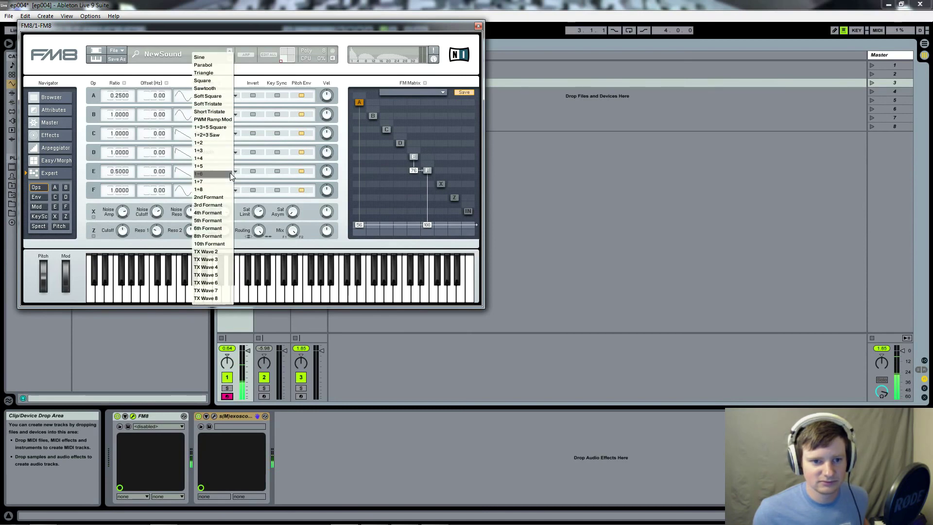
click(212, 74)
mouse_move(413, 170)
mouse_down()
mouse_move(410, 216)
mouse_move(423, 172)
mouse_up()
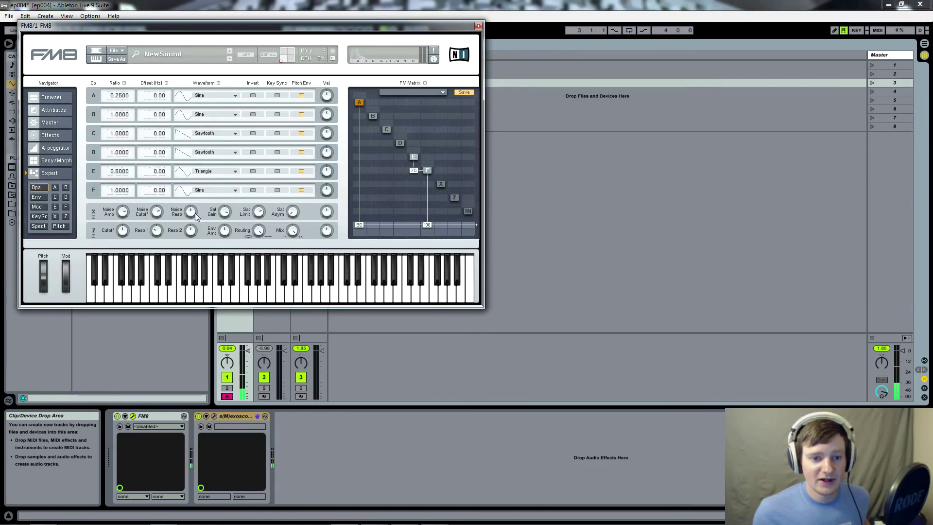
Step: Set operator F's waveform to Square and set its modulation to 27 from operator E and 4 from operator D
click(226, 188)
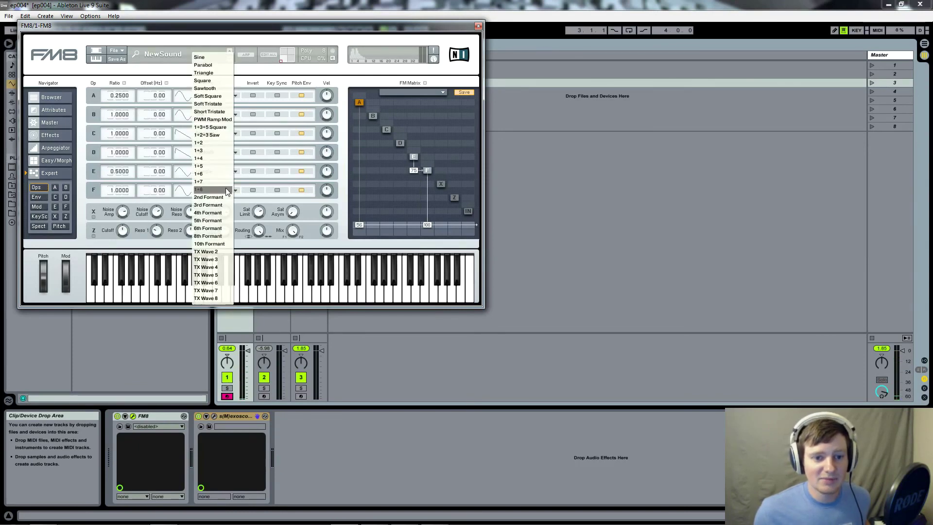
click(212, 80)
drag(414, 171, 414, 202)
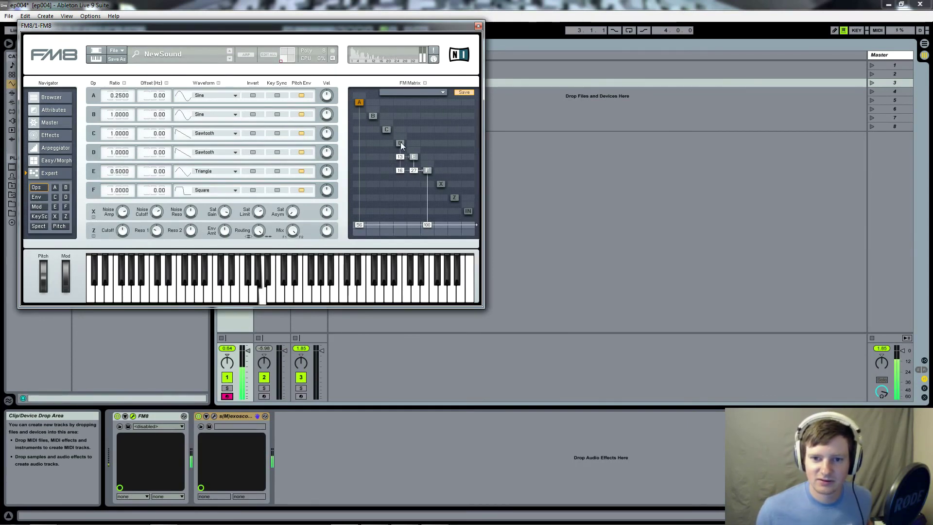
drag(400, 171, 400, 175)
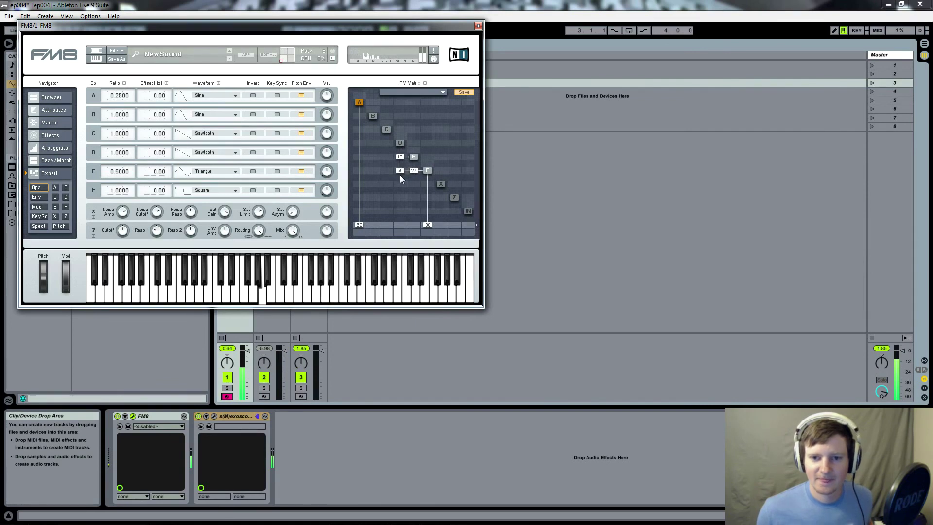